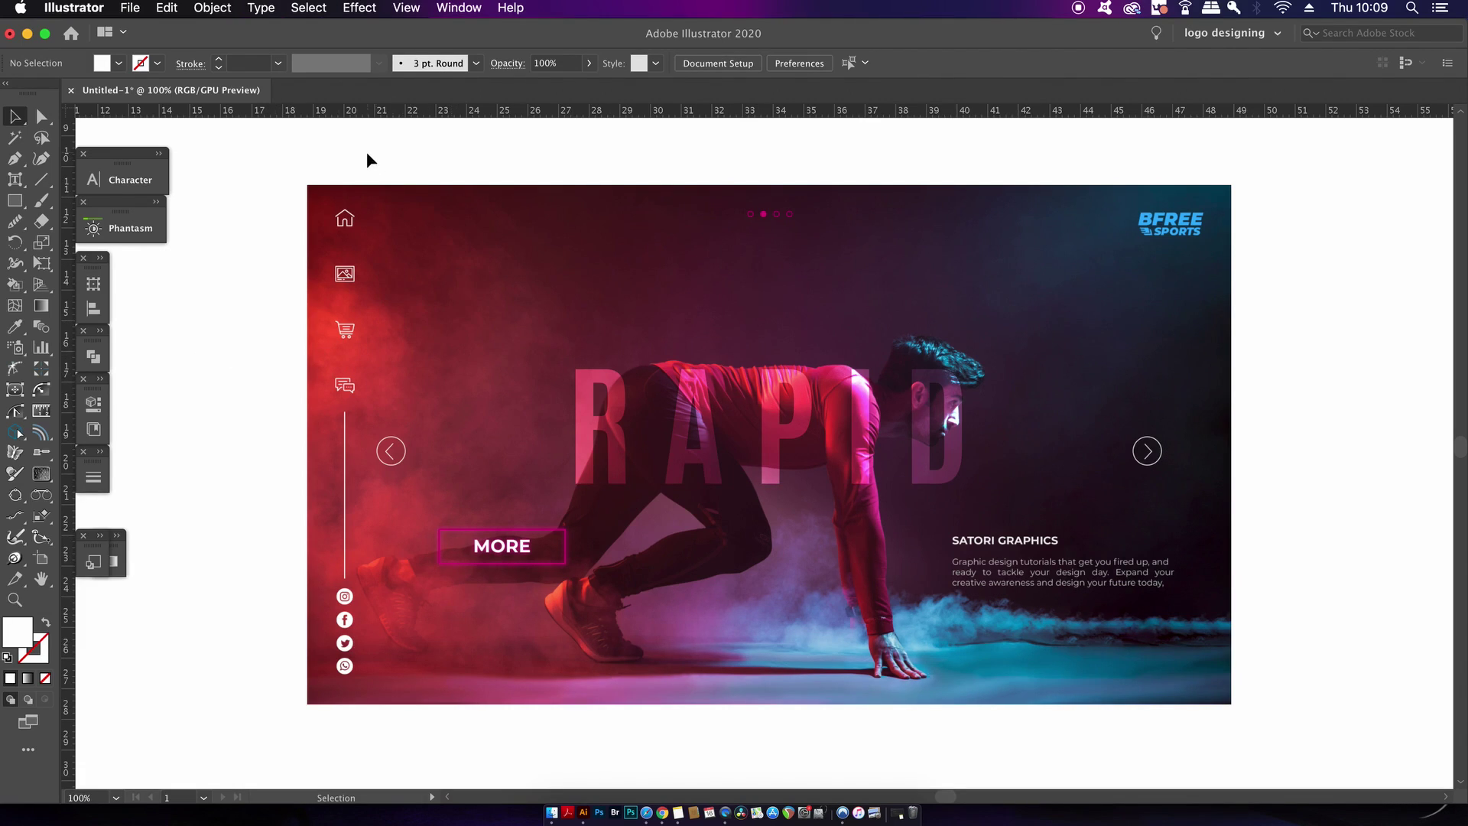
# Select the RAPID headline and briefly check its transparency settings.
pyautogui.click(656, 394)
pyautogui.click(459, 7)
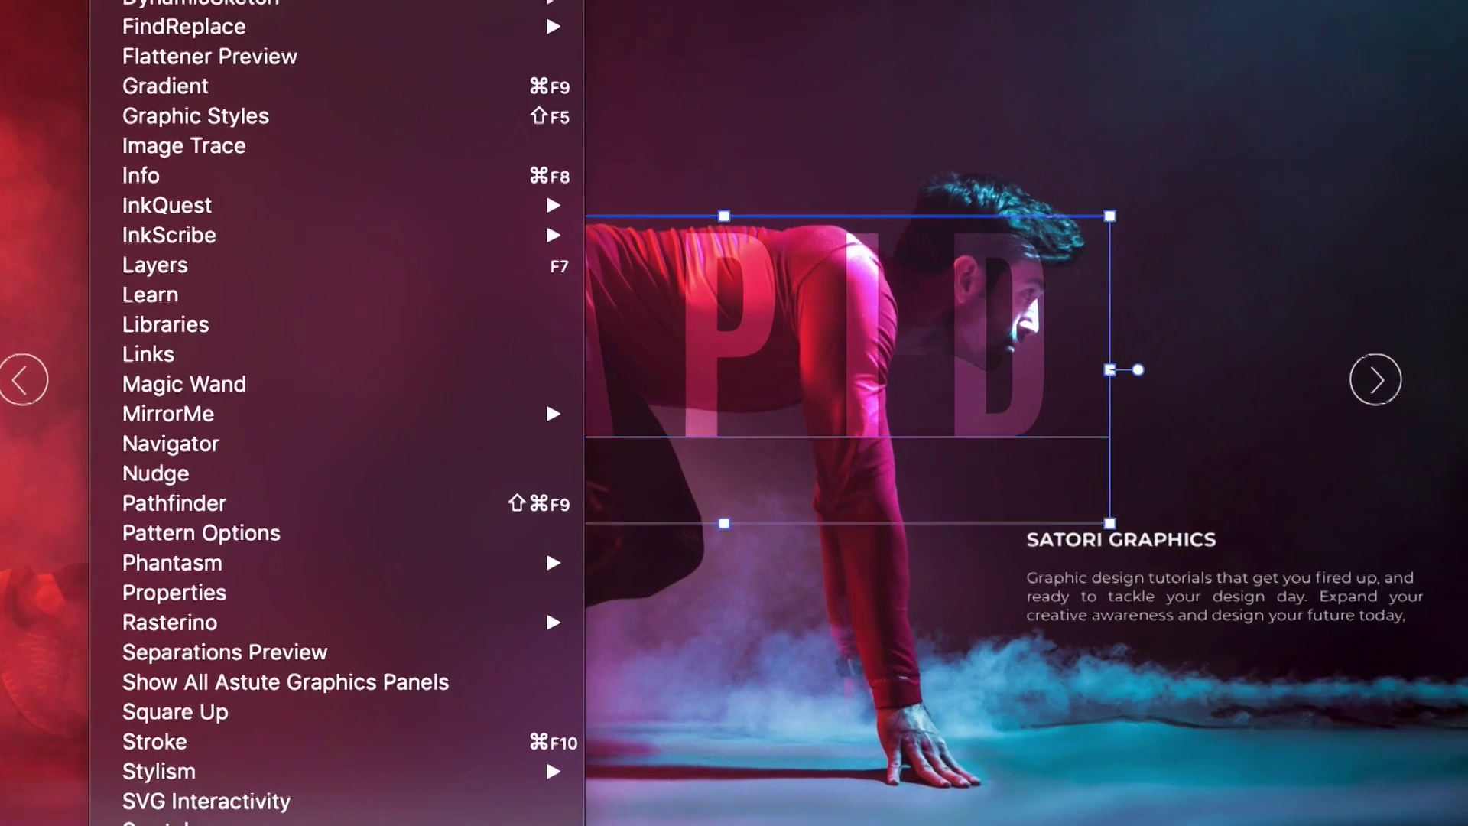
pyautogui.click(176, 825)
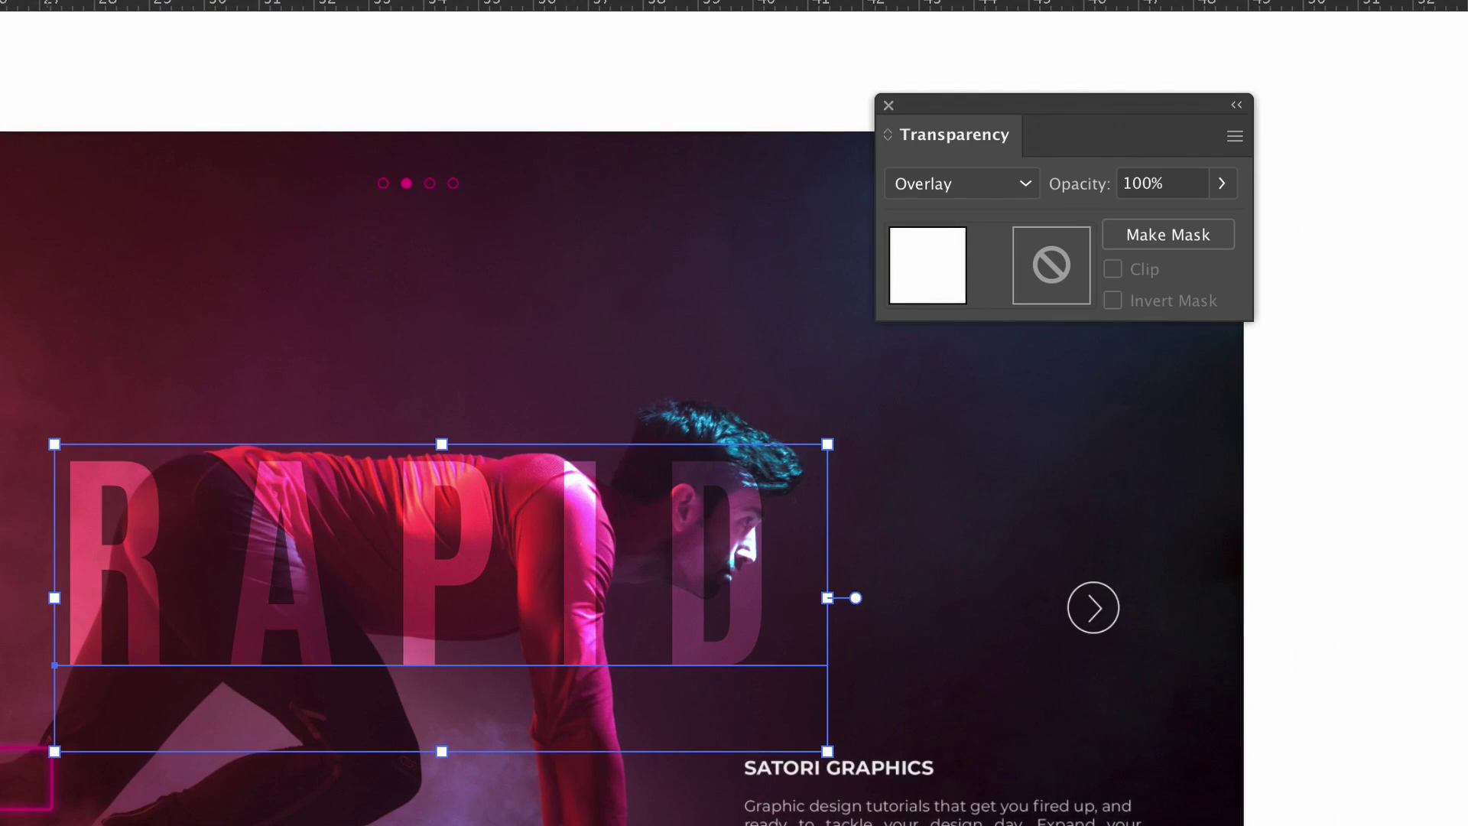
pyautogui.click(891, 107)
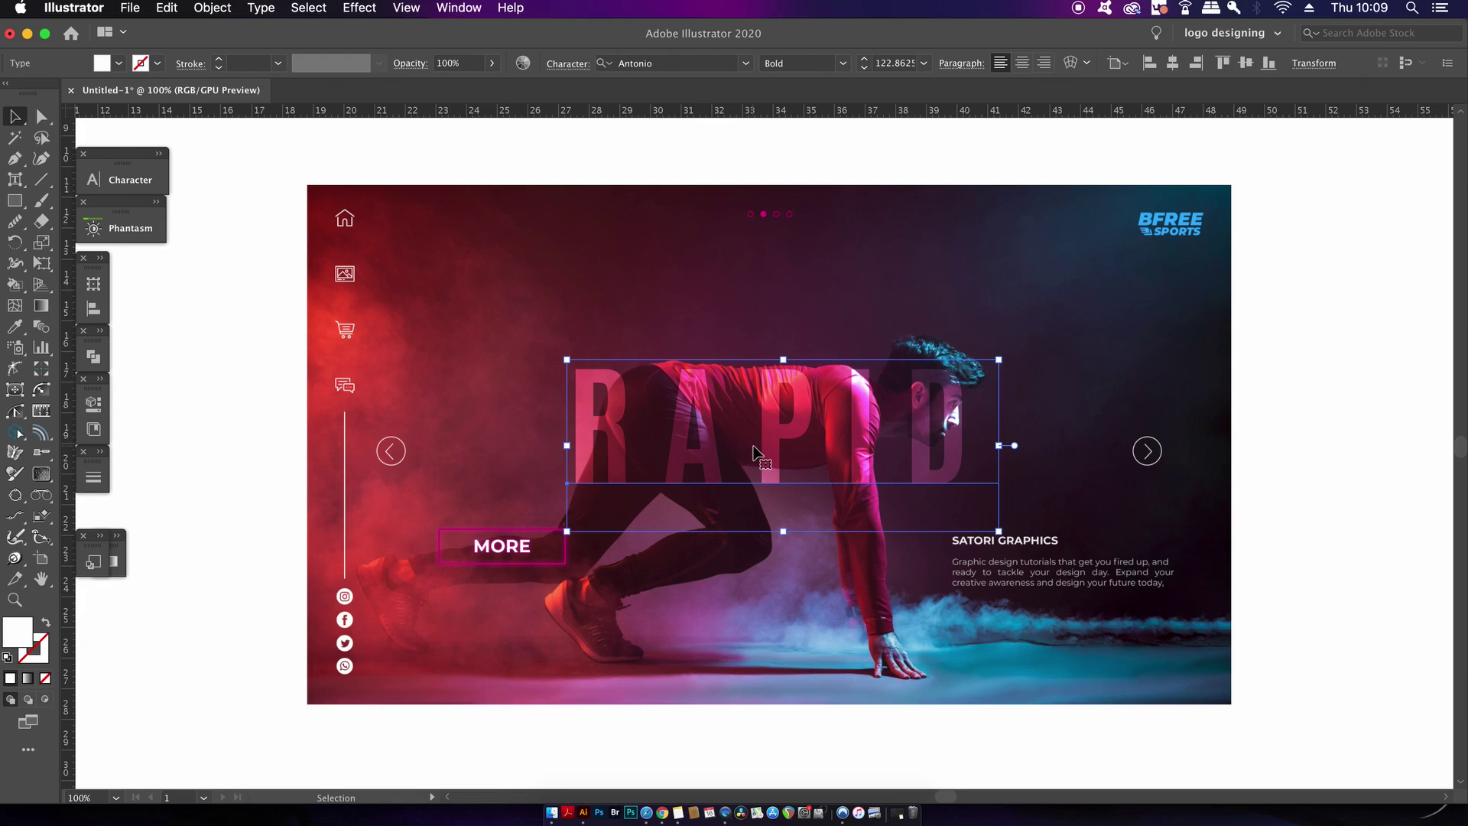
# Switch to the Touch Type Tool and try moving the letter A, then undo it.
pyautogui.click(17, 180)
pyautogui.moveTo(21, 178); pyautogui.dragTo(126, 302)
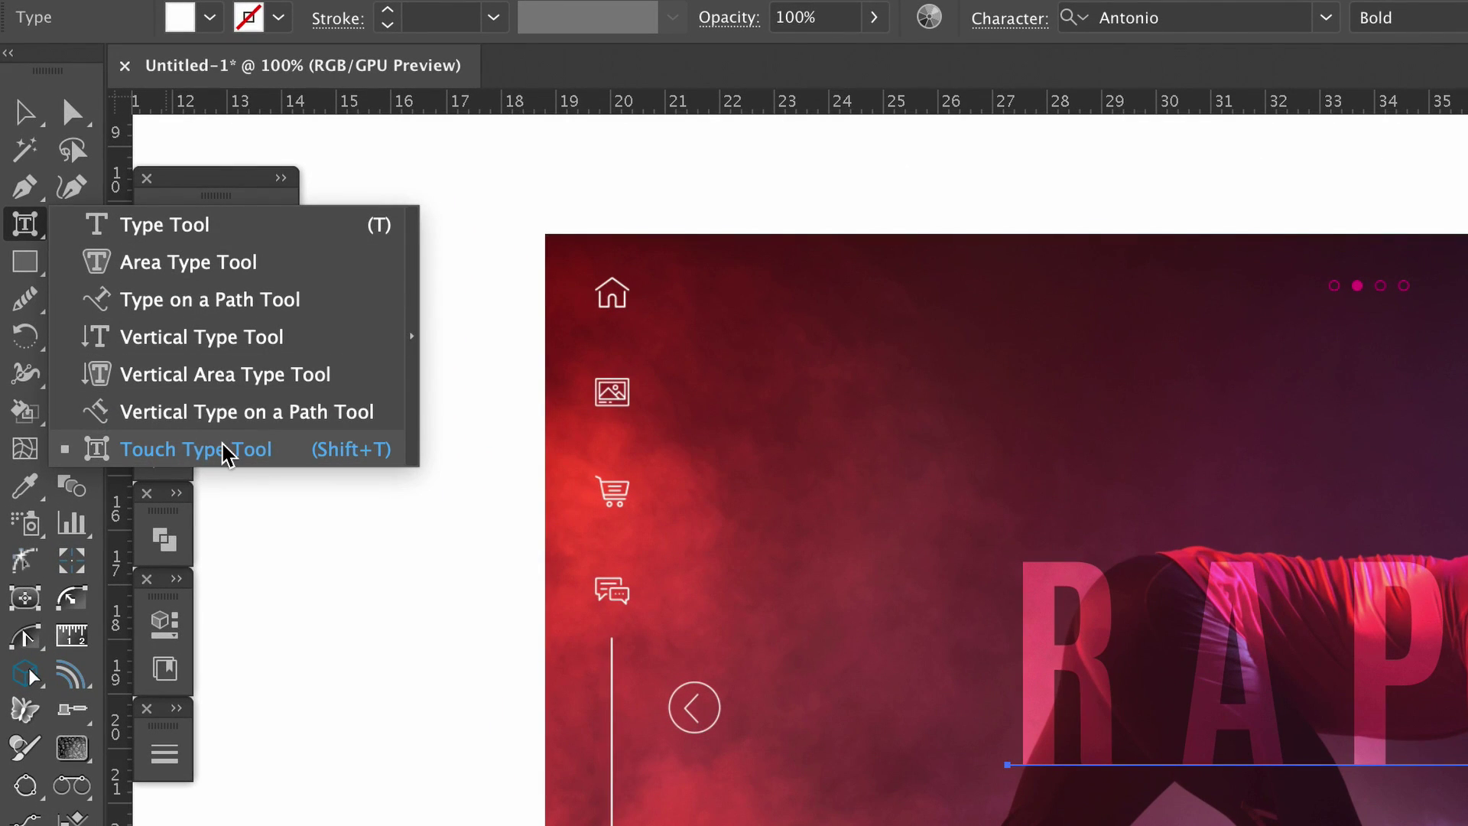
pyautogui.moveTo(227, 453); pyautogui.dragTo(227, 453)
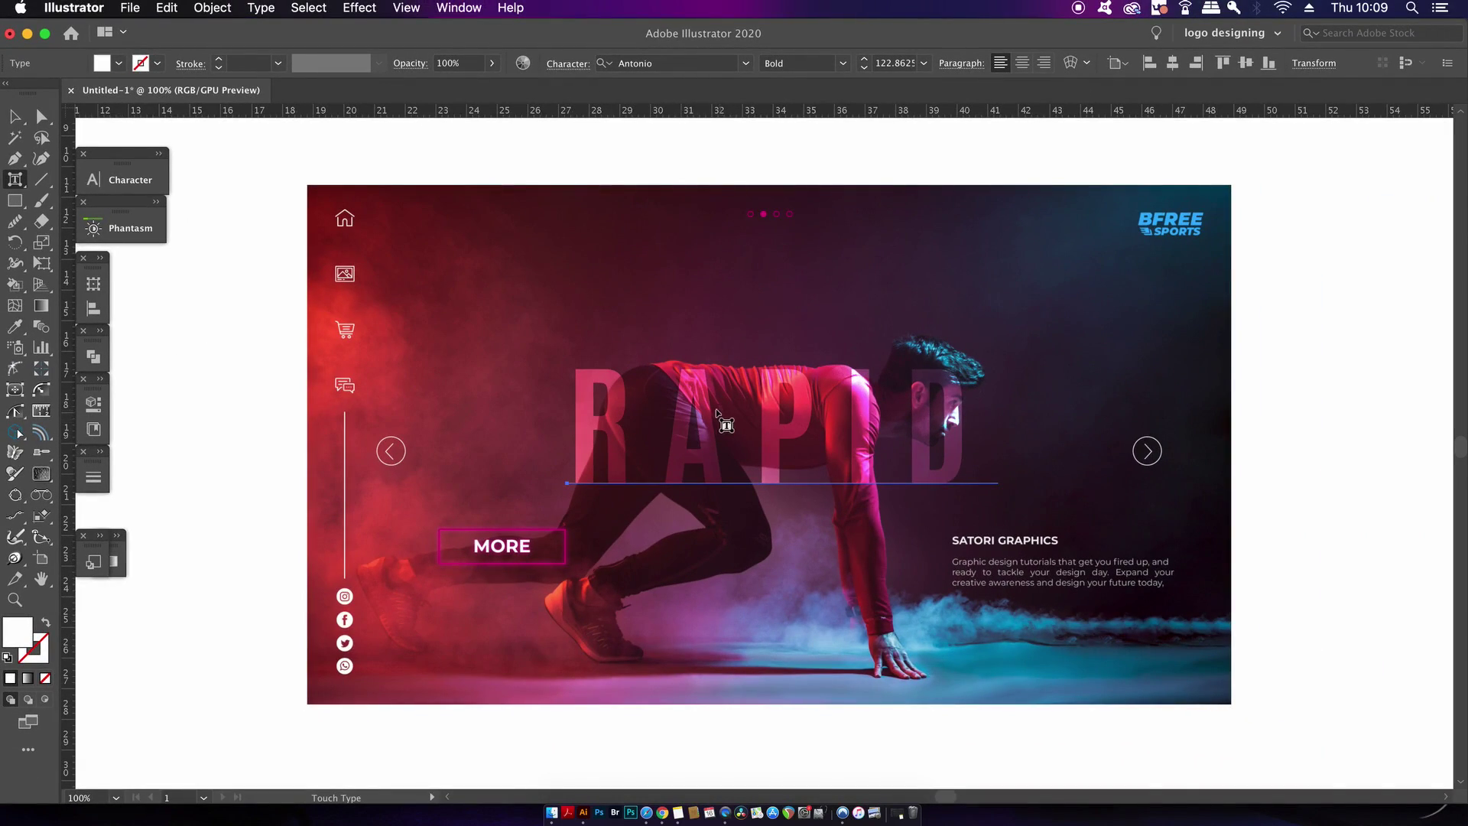
pyautogui.click(699, 396)
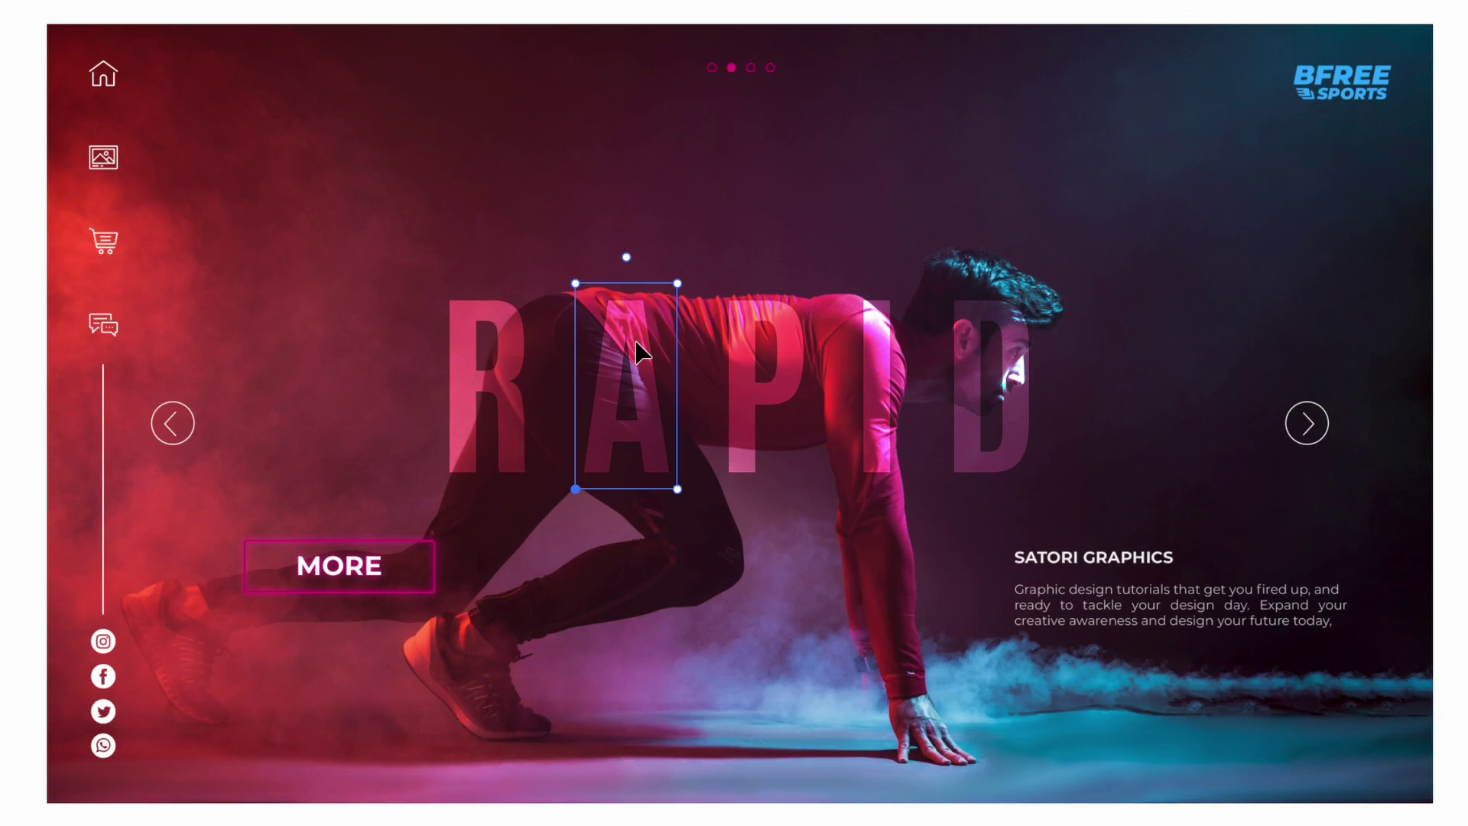
pyautogui.moveTo(639, 352); pyautogui.dragTo(589, 341)
pyautogui.hotkey('ctrl', 'z')
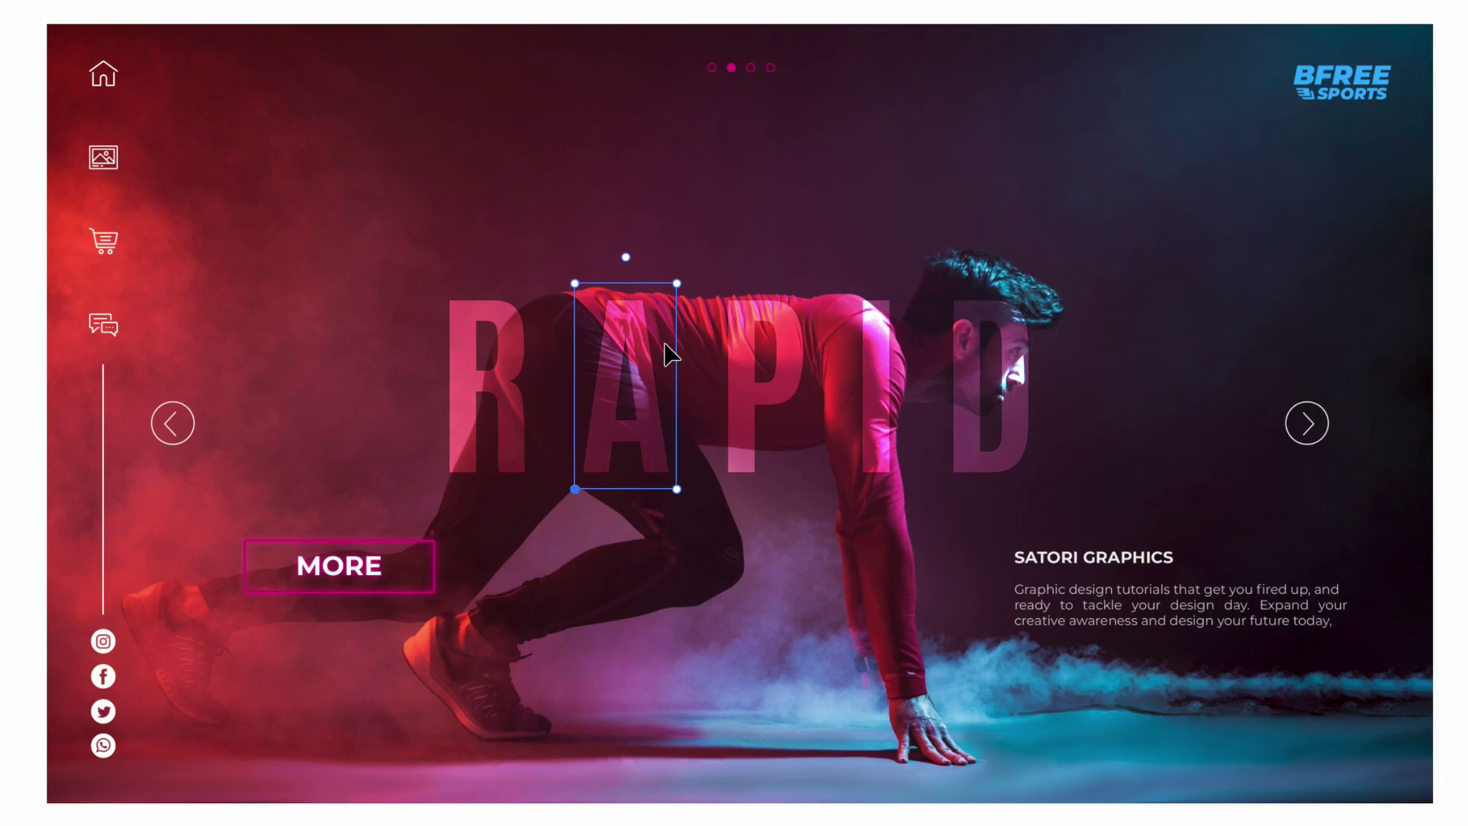
# Tighten kerning after the A, P and I with Option+Left, and raise the D above the baseline.
pyautogui.hotkey('alt', 'Left')
pyautogui.hotkey('alt', 'Left')
pyautogui.hotkey('alt', 'Left')
pyautogui.hotkey('alt', 'Left')
pyautogui.hotkey('alt', 'Left')
pyautogui.hotkey('alt', 'Left')
pyautogui.hotkey('alt', 'Left')
pyautogui.hotkey('alt', 'Left')
pyautogui.hotkey('alt', 'Left')
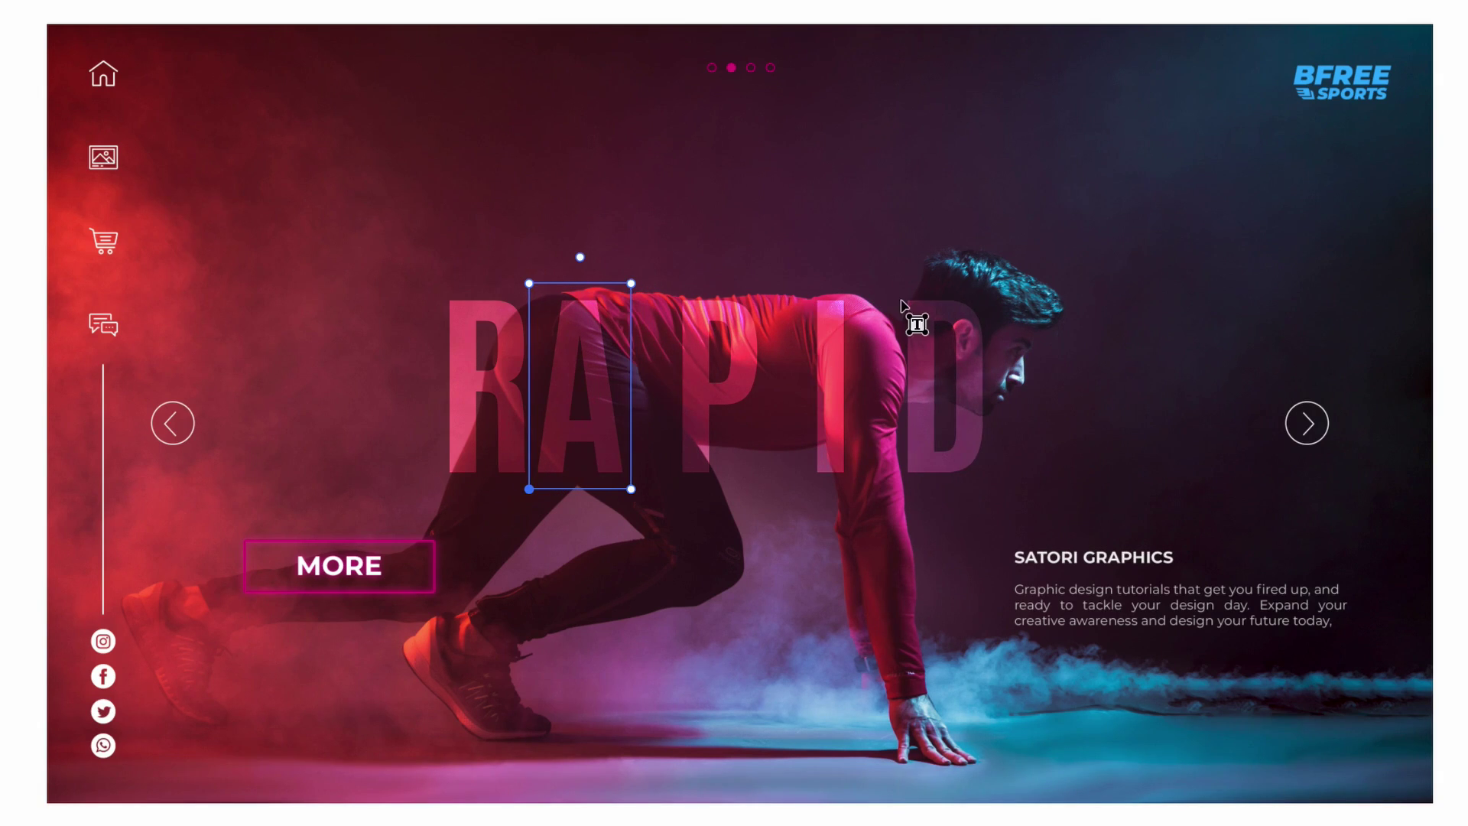
pyautogui.click(702, 388)
pyautogui.hotkey('alt', 'Left')
pyautogui.hotkey('alt', 'Left')
pyautogui.hotkey('alt', 'Left')
pyautogui.hotkey('alt', 'Left')
pyautogui.hotkey('alt', 'Left')
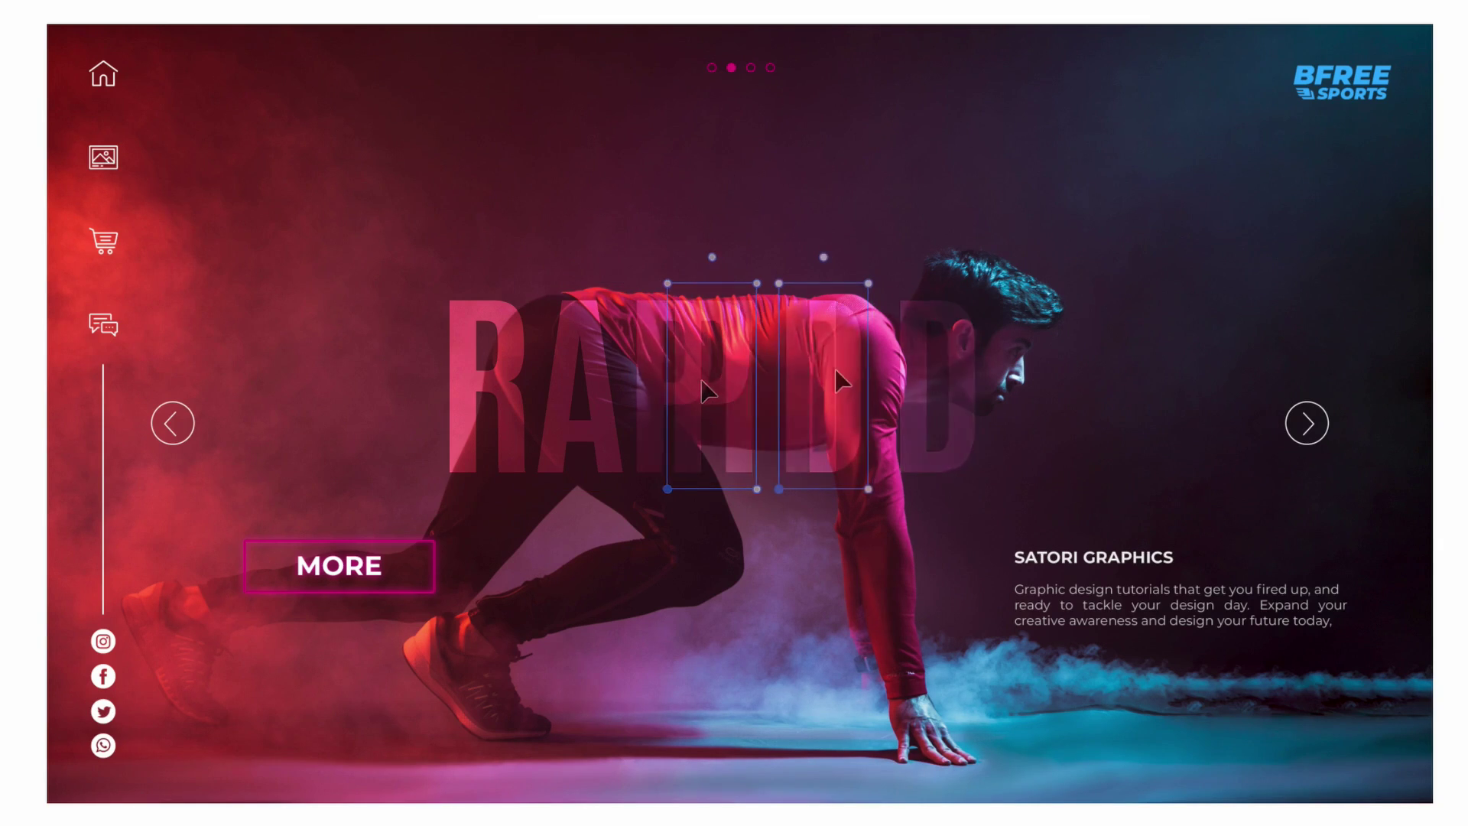
pyautogui.click(835, 369)
pyautogui.hotkey('alt', 'Left')
pyautogui.hotkey('alt', 'Left')
pyautogui.hotkey('alt', 'shift', 'Up')
pyautogui.hotkey('alt', 'shift', 'Up')
pyautogui.hotkey('alt', 'shift', 'Up')
pyautogui.hotkey('alt', 'shift', 'Up')
pyautogui.hotkey('alt', 'shift', 'Up')
pyautogui.hotkey('alt', 'shift', 'Up')
pyautogui.hotkey('alt', 'shift', 'Up')
pyautogui.hotkey('alt', 'shift', 'Up')
pyautogui.hotkey('alt', 'shift', 'Up')
# Add the word 'Satori' as new text on the blank artboard.
pyautogui.click(1415, 463)
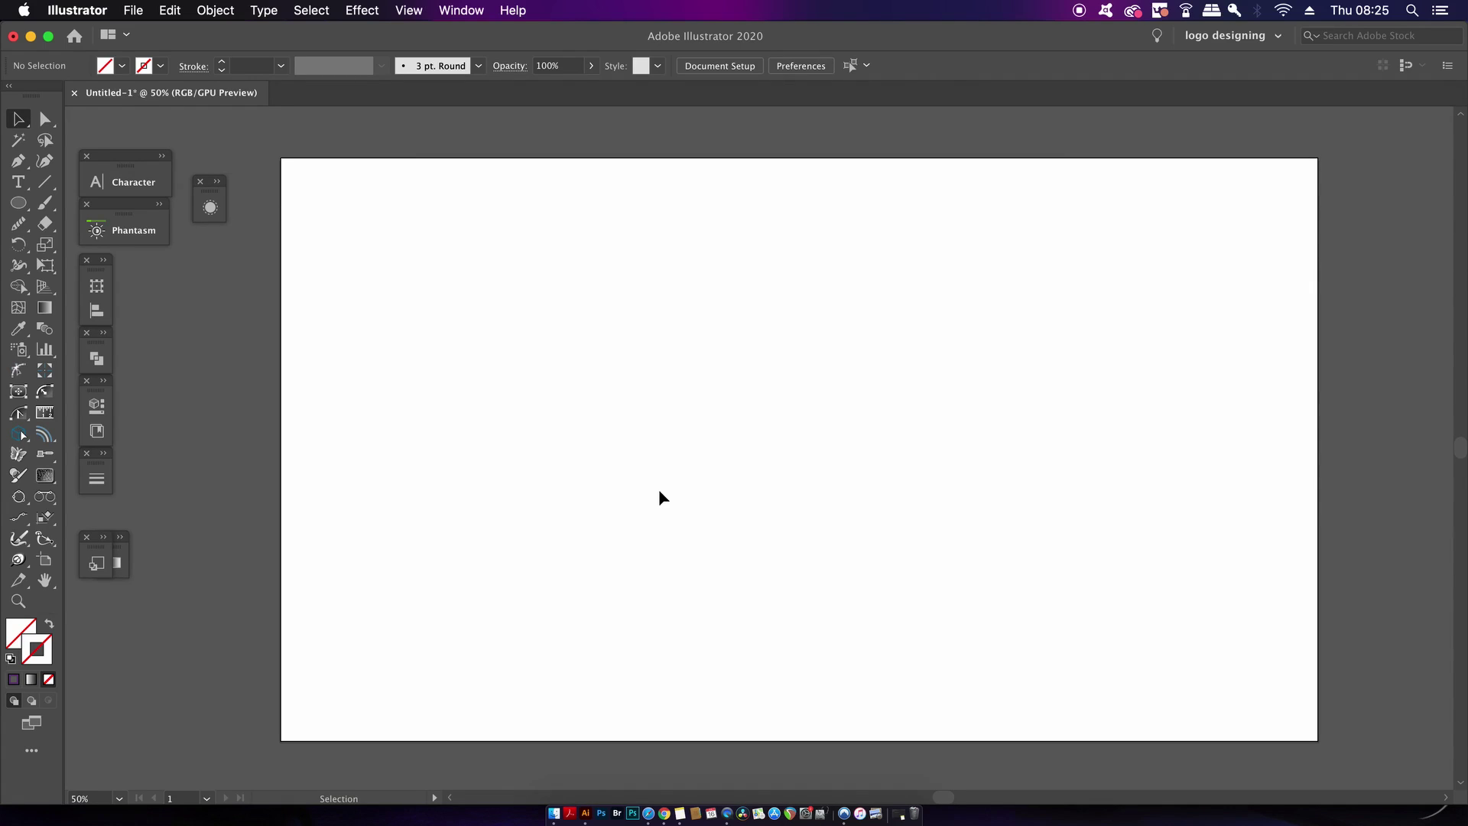
pyautogui.press('t')
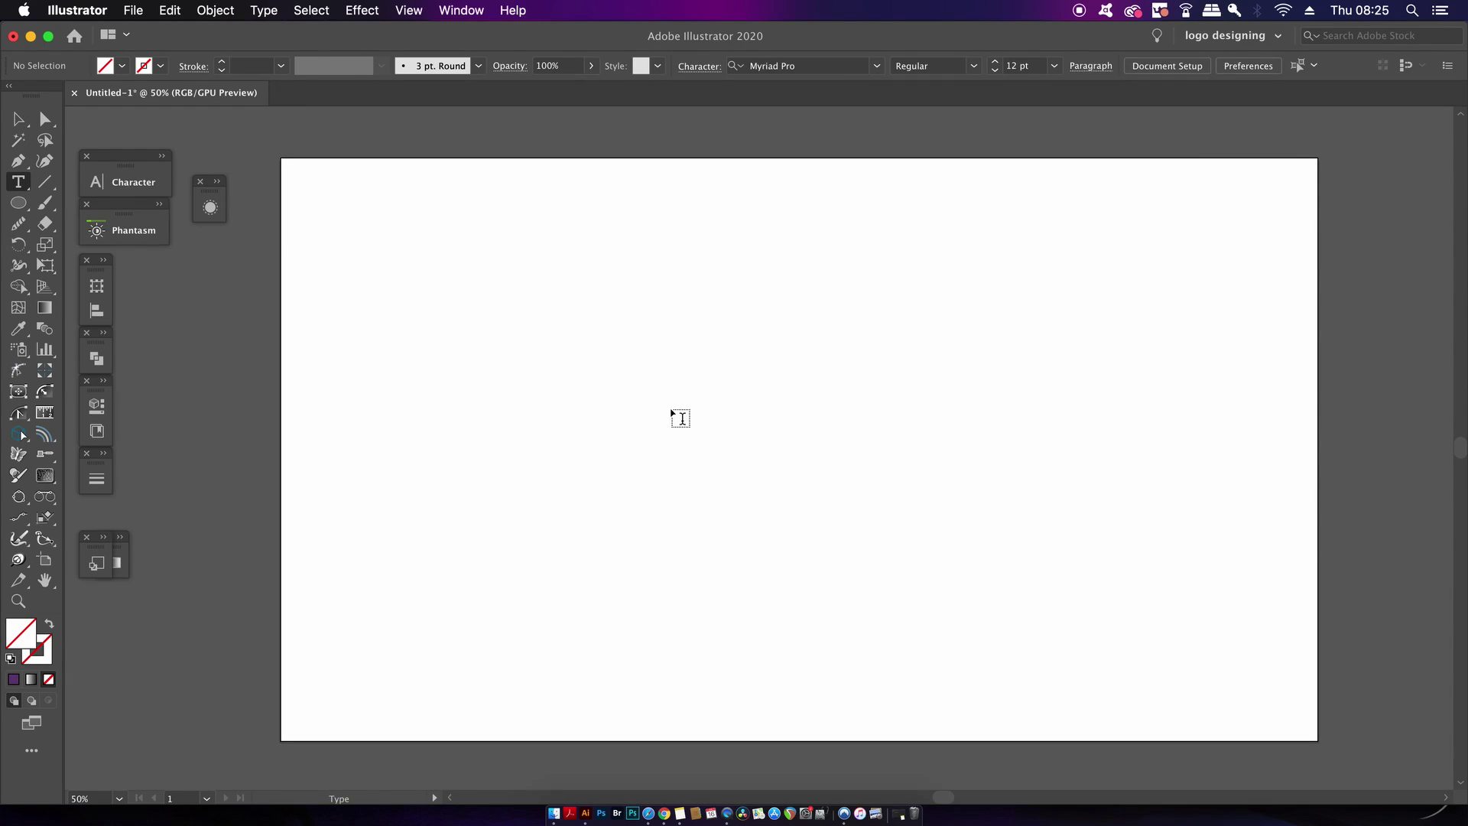
pyautogui.click(670, 398)
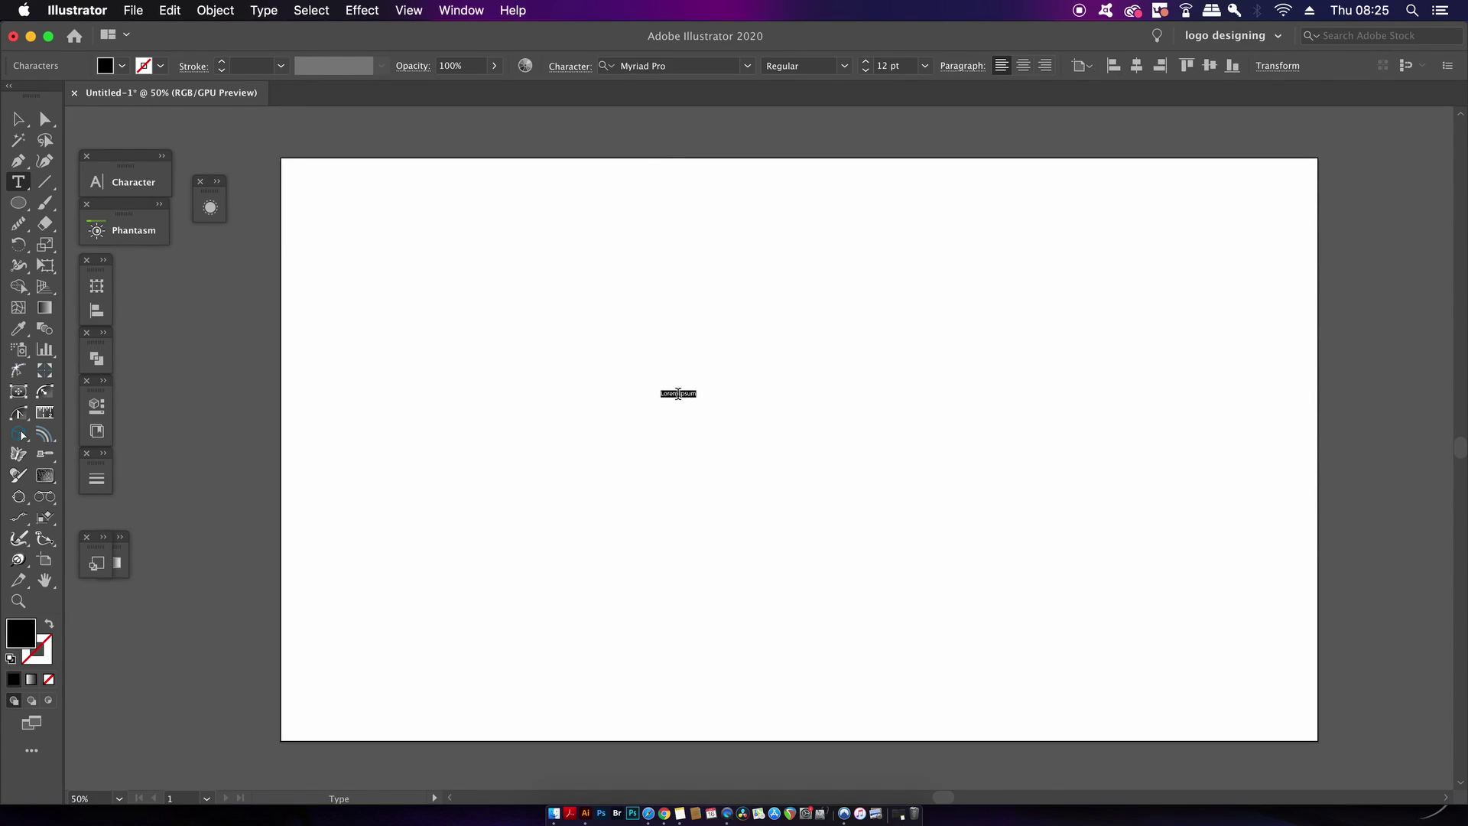
pyautogui.keyDown('super'); pyautogui.click(665, 396); pyautogui.keyUp('super')
pyautogui.keyDown('super'); pyautogui.click(677, 393); pyautogui.keyUp('super')
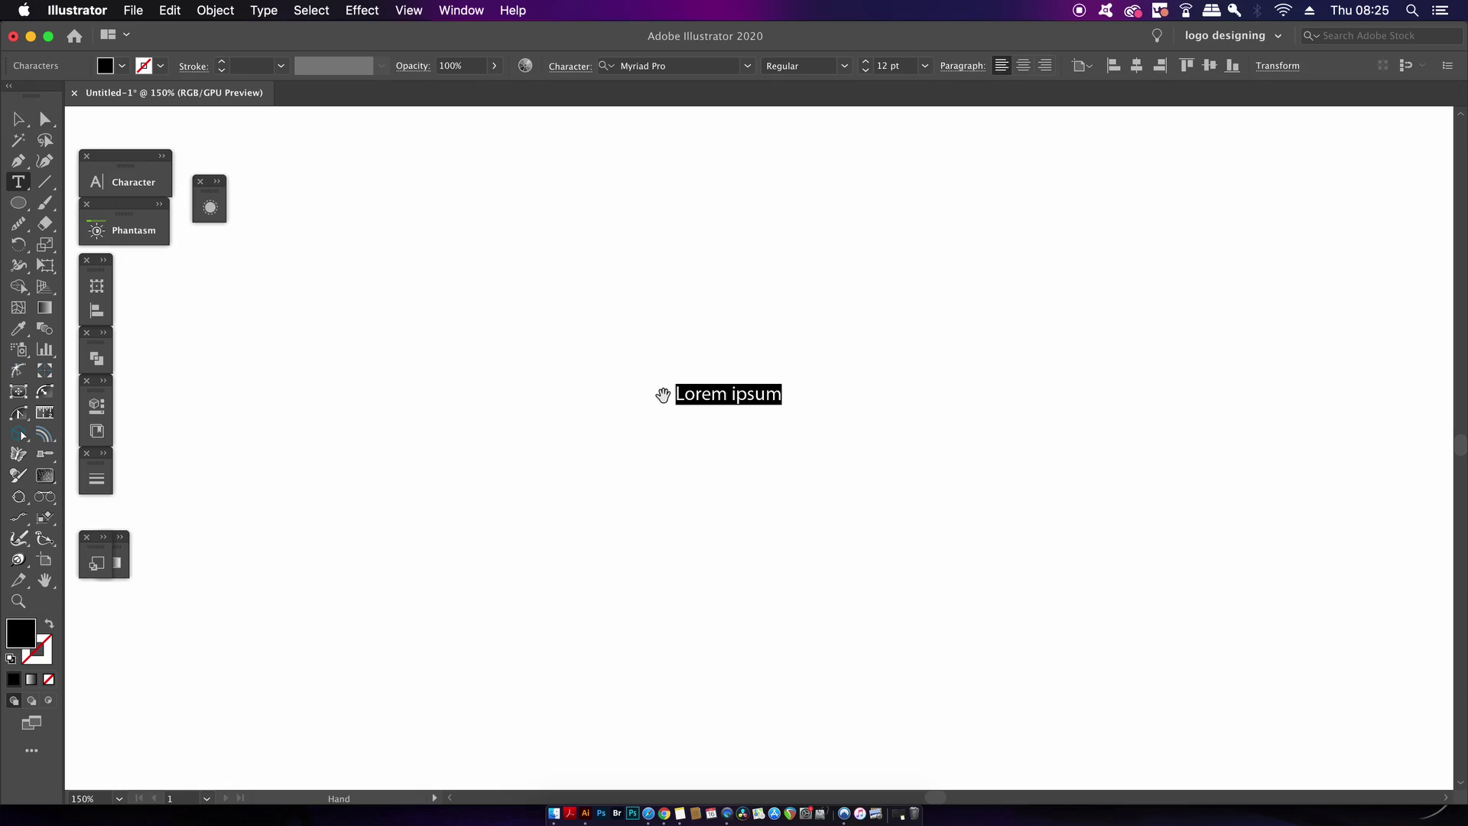
pyautogui.write('Satori')
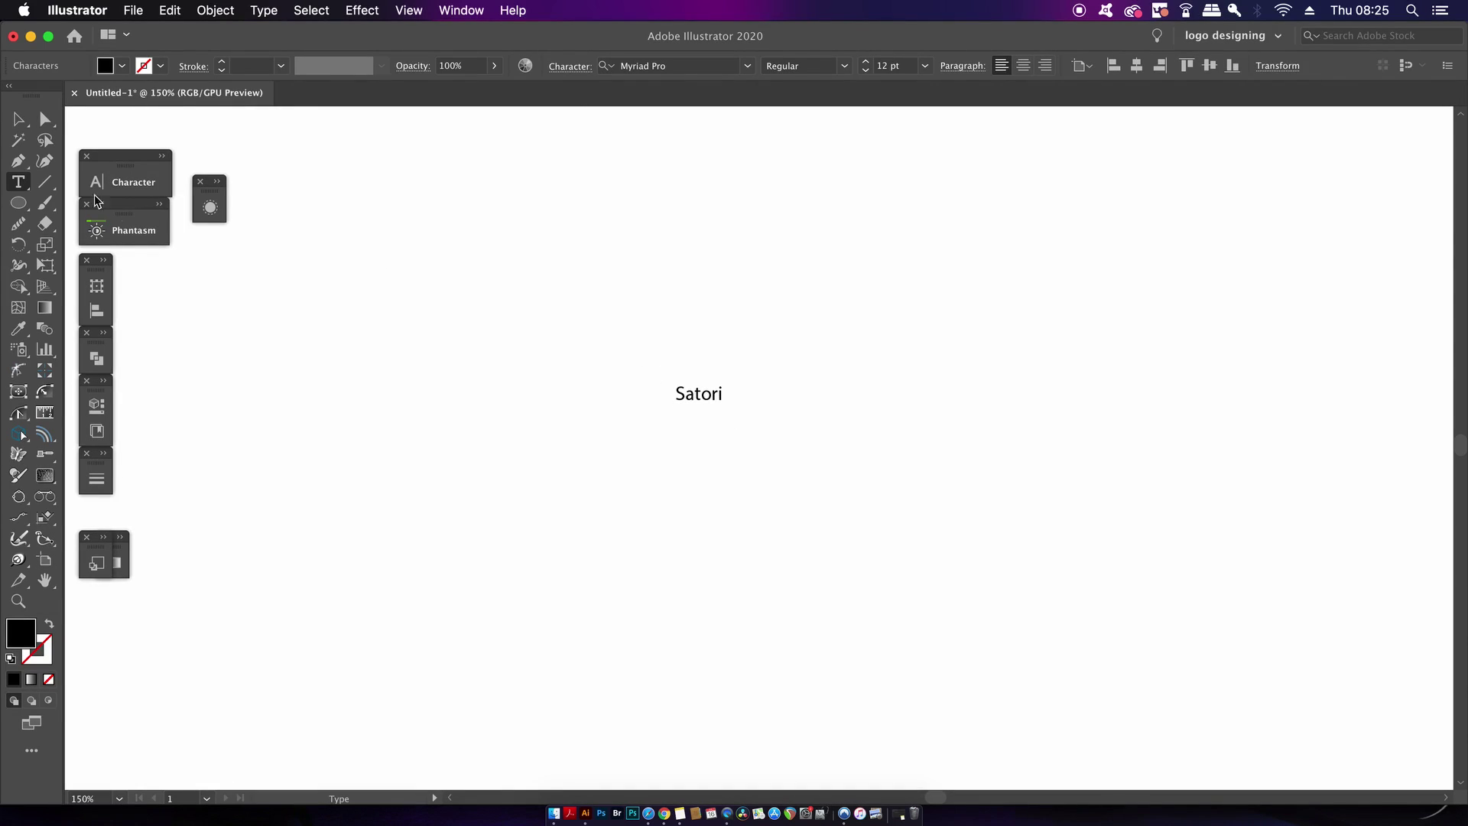
# Scale the Satori text up to about 96 pt and show the Character panel.
pyautogui.click(18, 119)
pyautogui.moveTo(723, 405); pyautogui.dragTo(1053, 580)
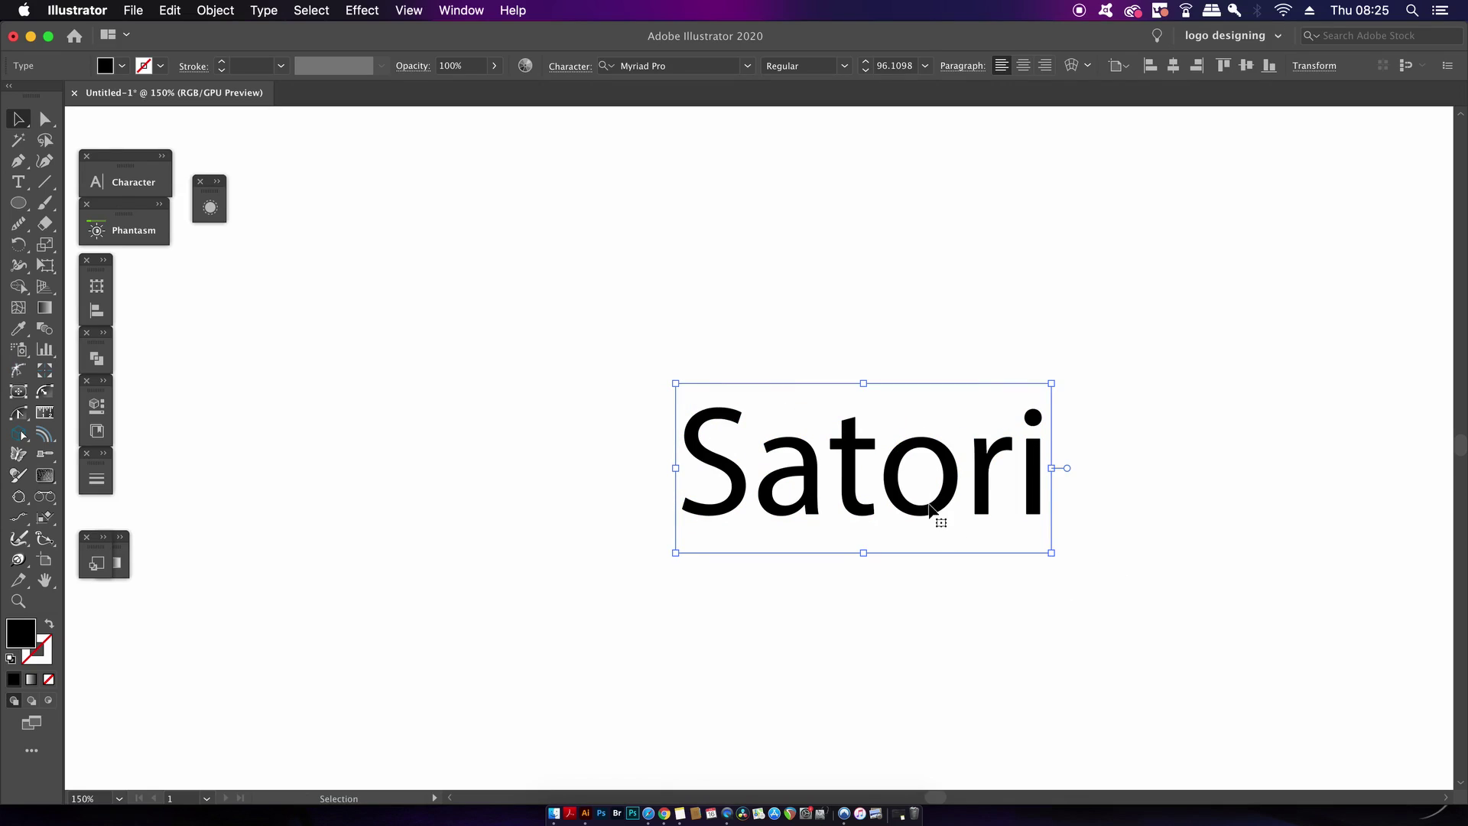
pyautogui.press('super+t')
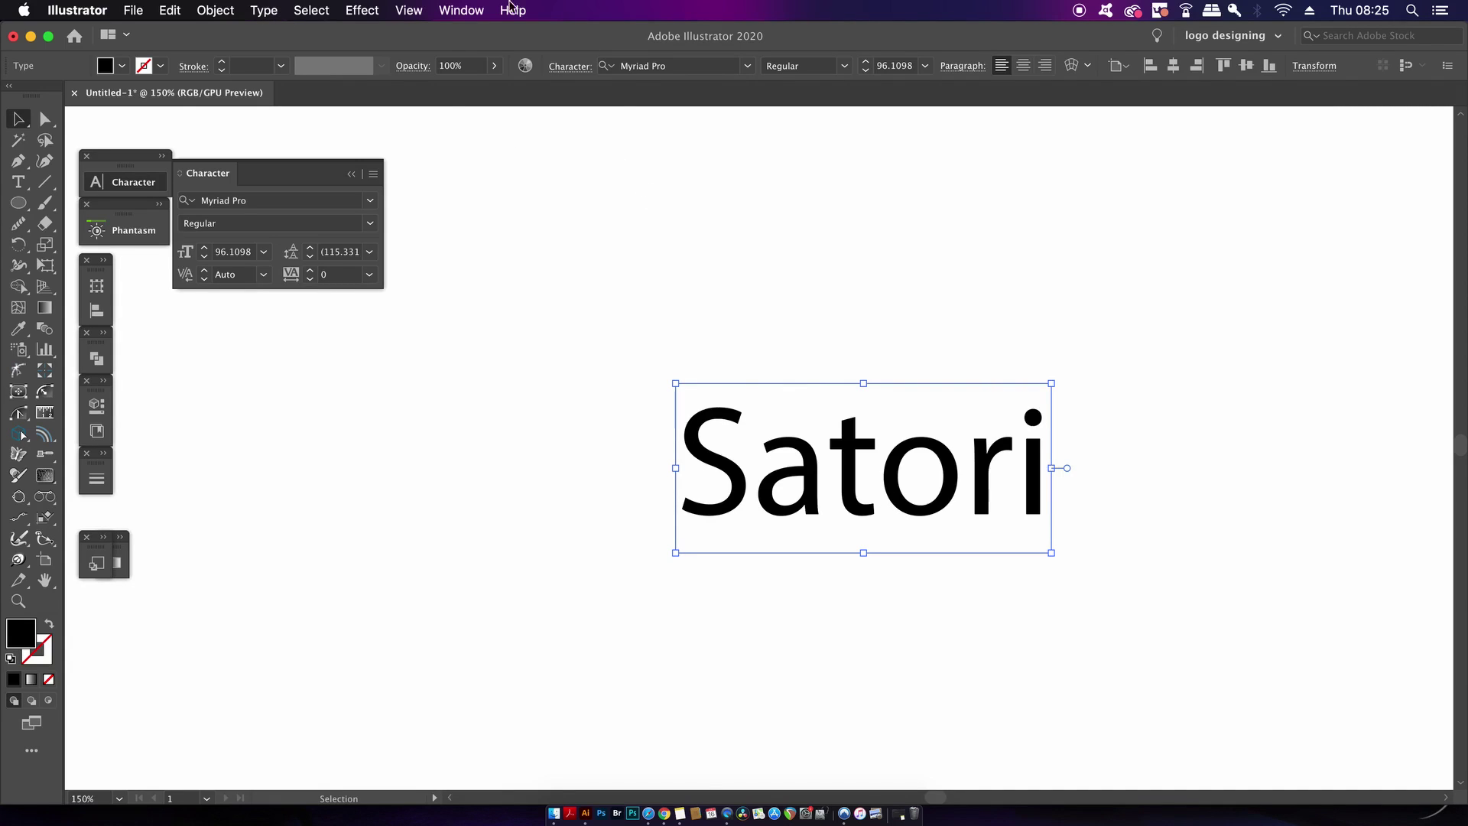
# Open the Character Styles panel via Window > Type and show its flyout menu.
pyautogui.click(461, 10)
pyautogui.scroll(-5, 569, 413)
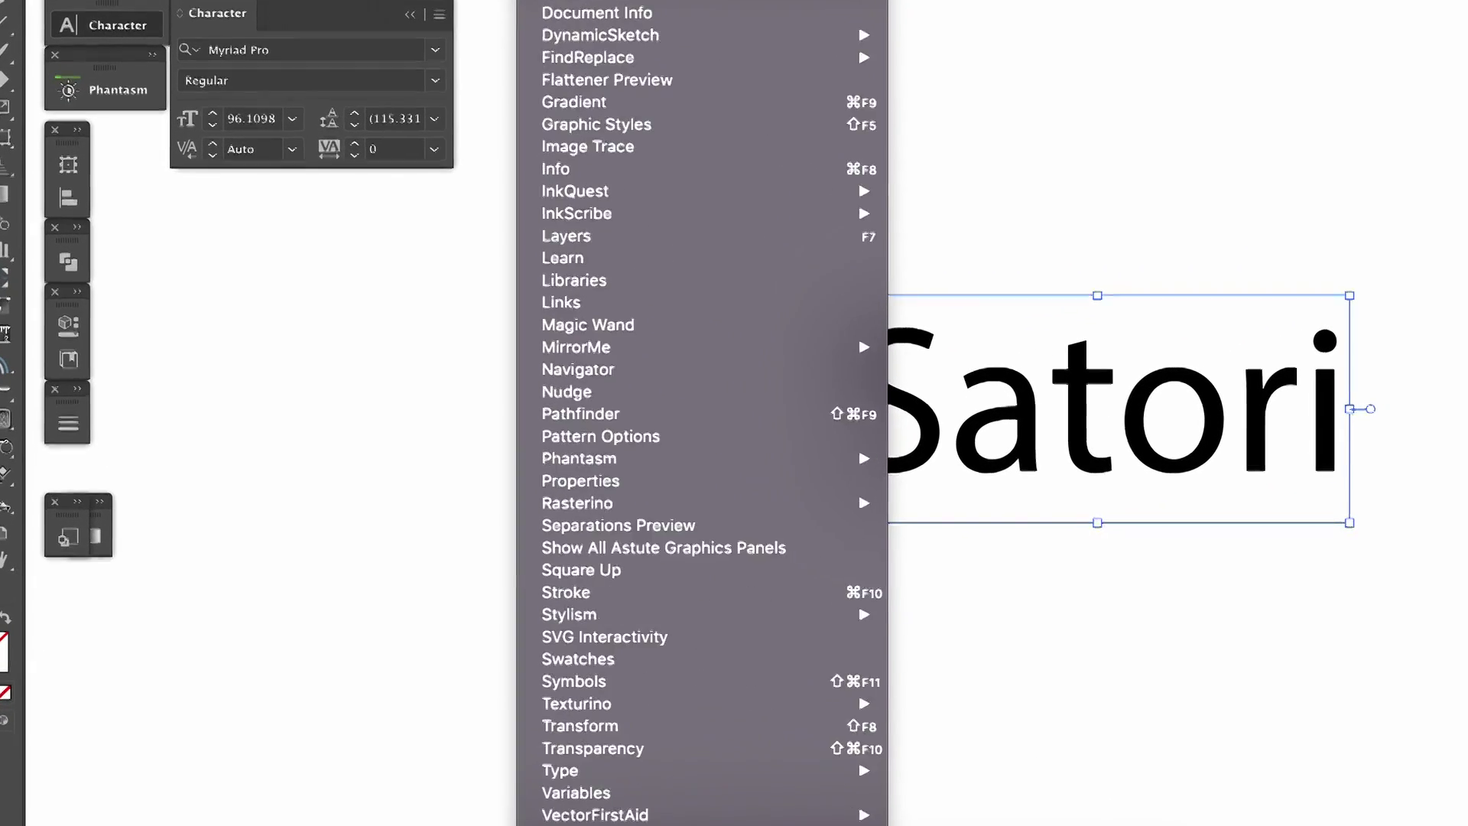
pyautogui.scroll(-3, 747, 702)
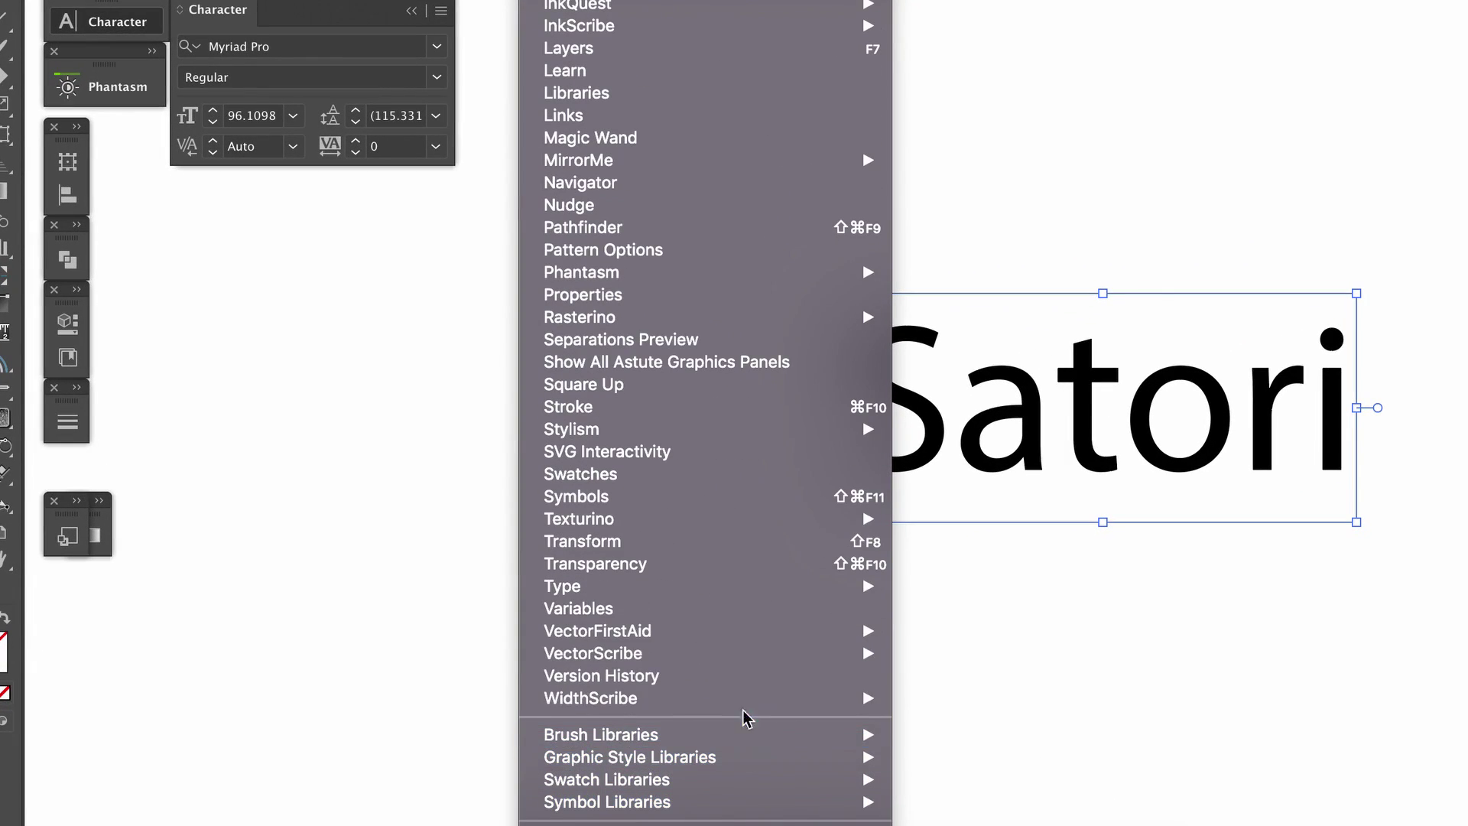
pyautogui.moveTo(813, 590)
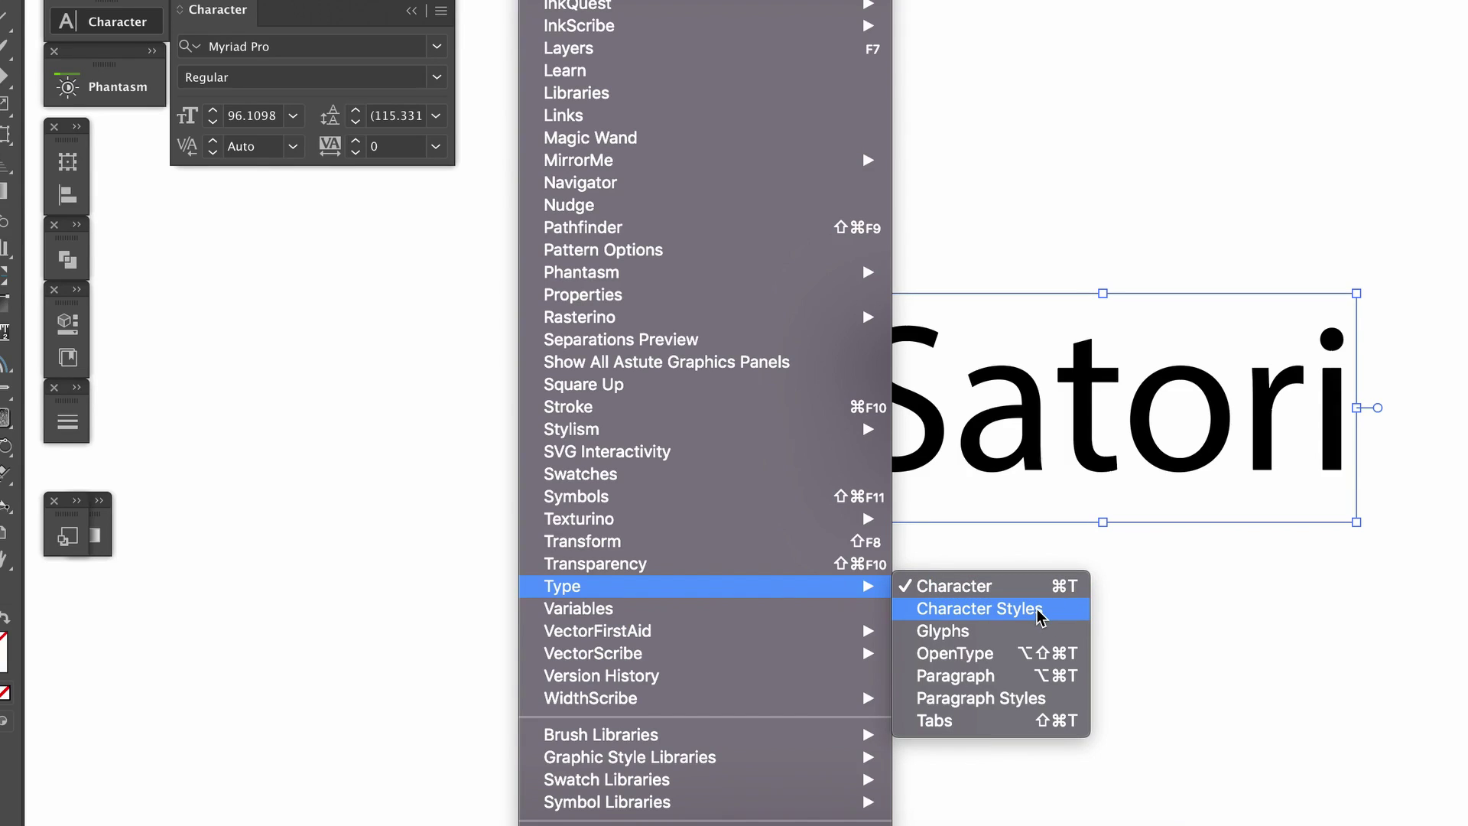
pyautogui.click(1039, 611)
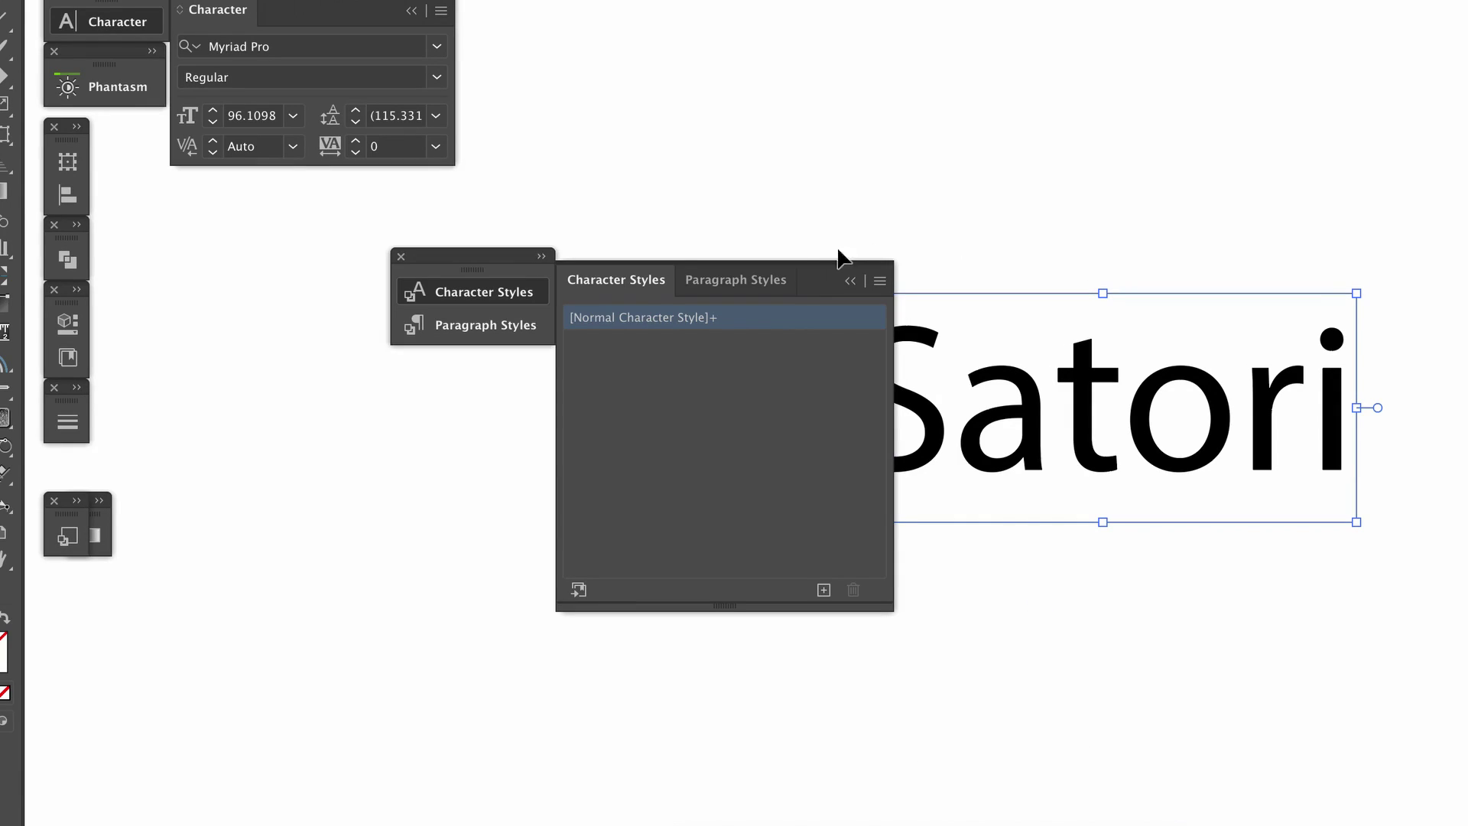
pyautogui.click(880, 280)
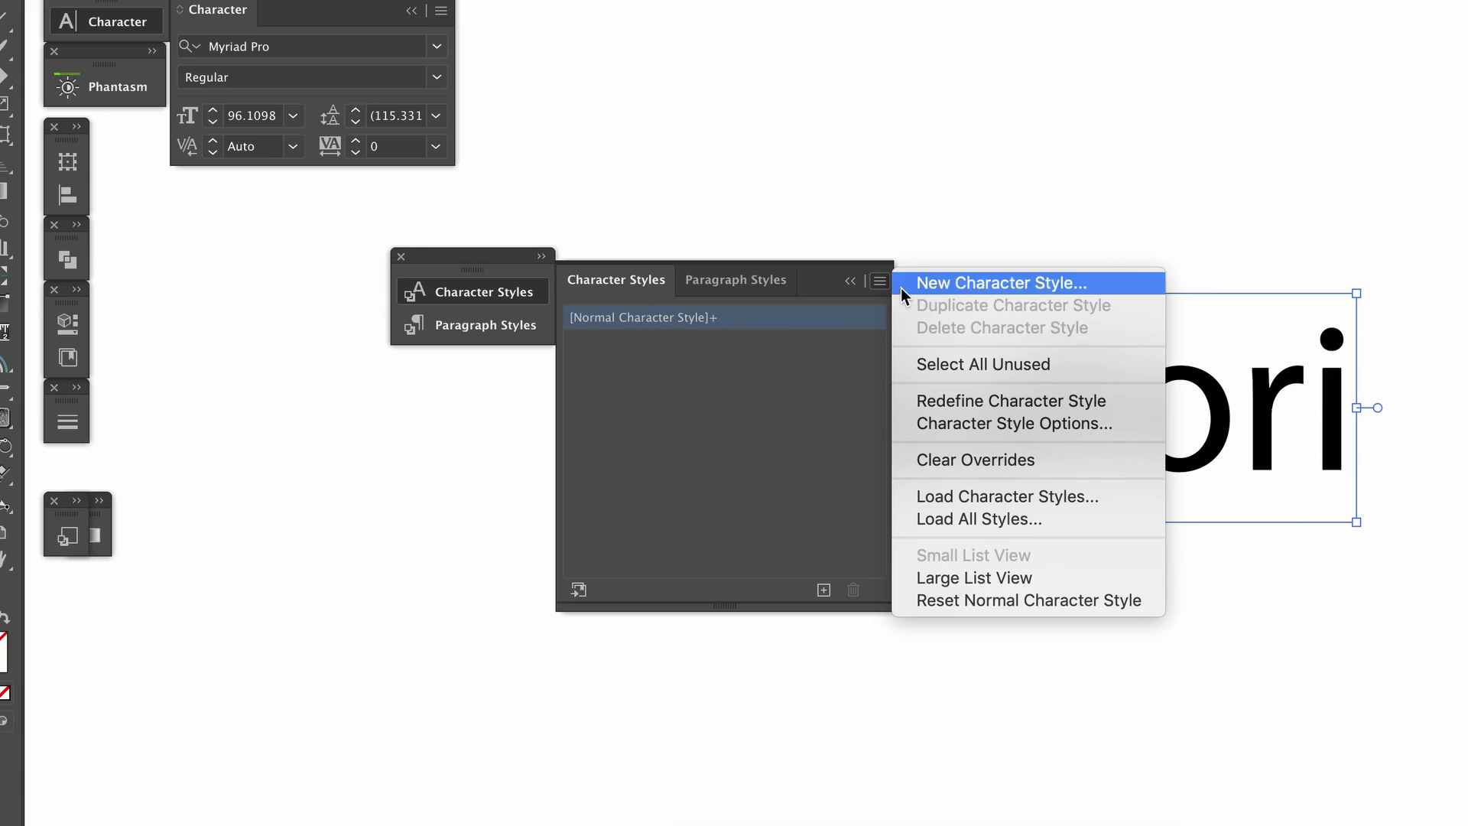
# In the Normal Character Style's Basic Character Formats, set the font to Aileron Bold.
pyautogui.click(1076, 425)
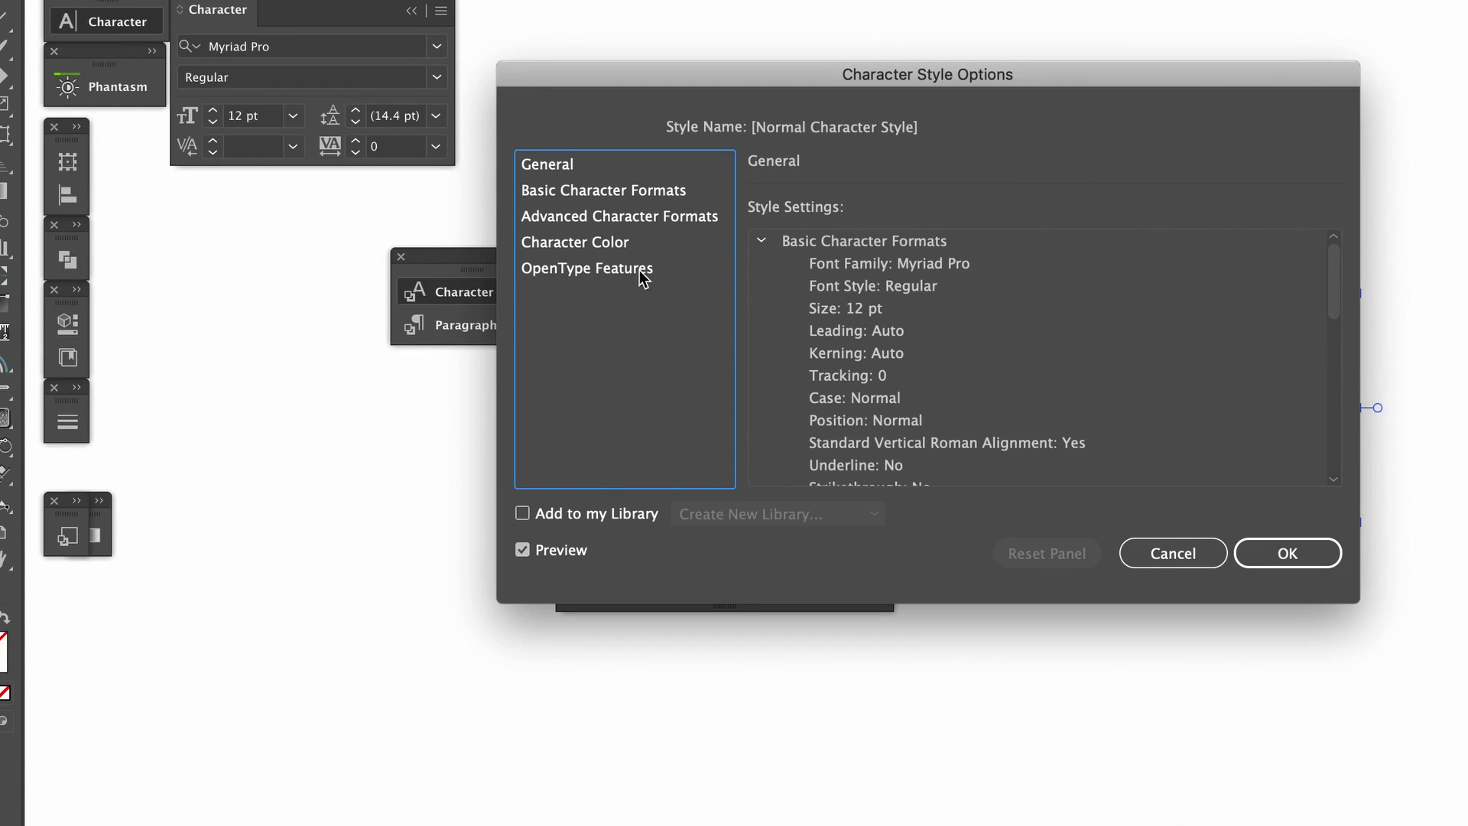
pyautogui.click(649, 193)
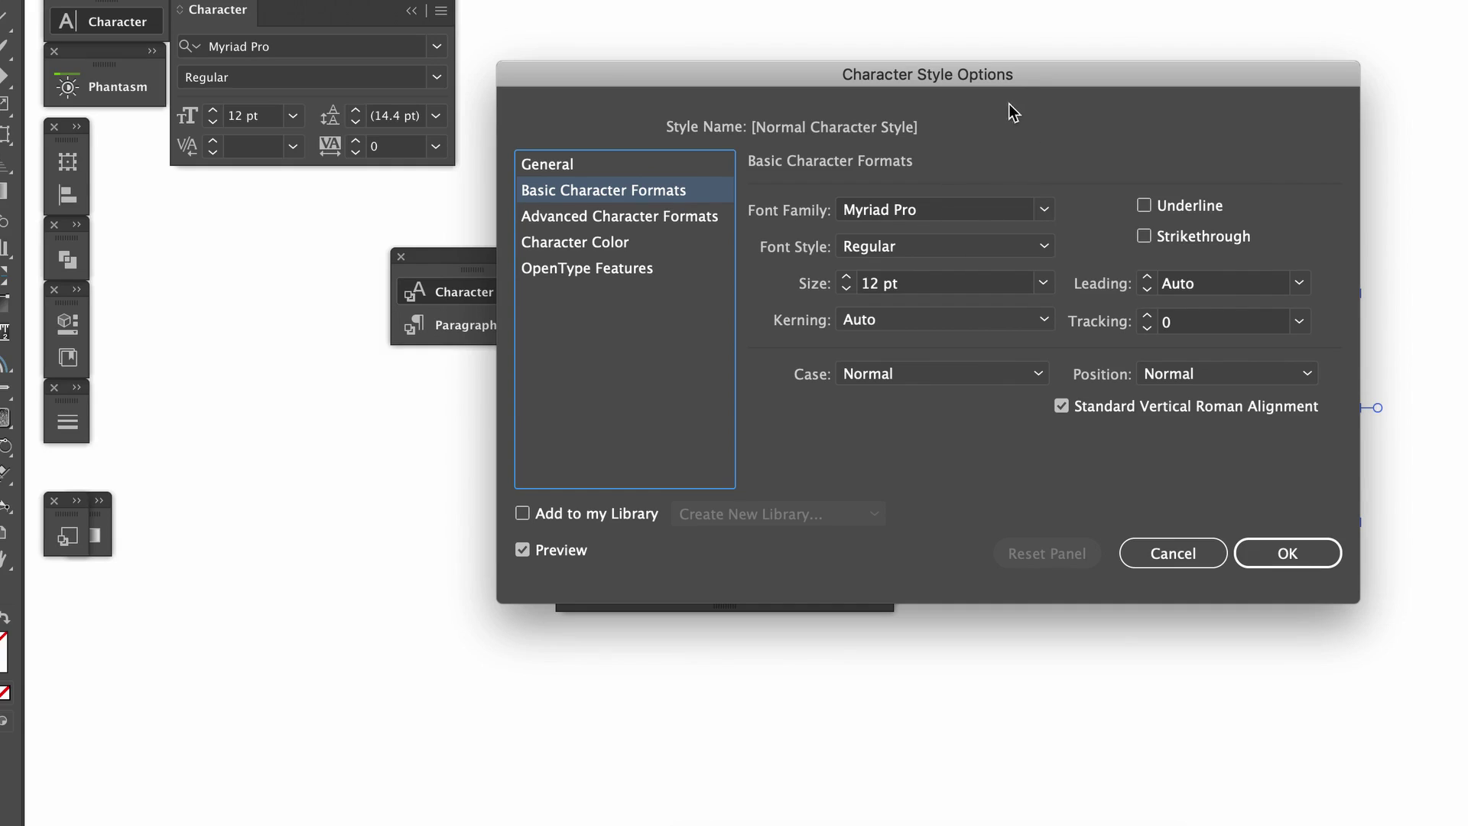
pyautogui.moveTo(998, 76); pyautogui.dragTo(612, 51)
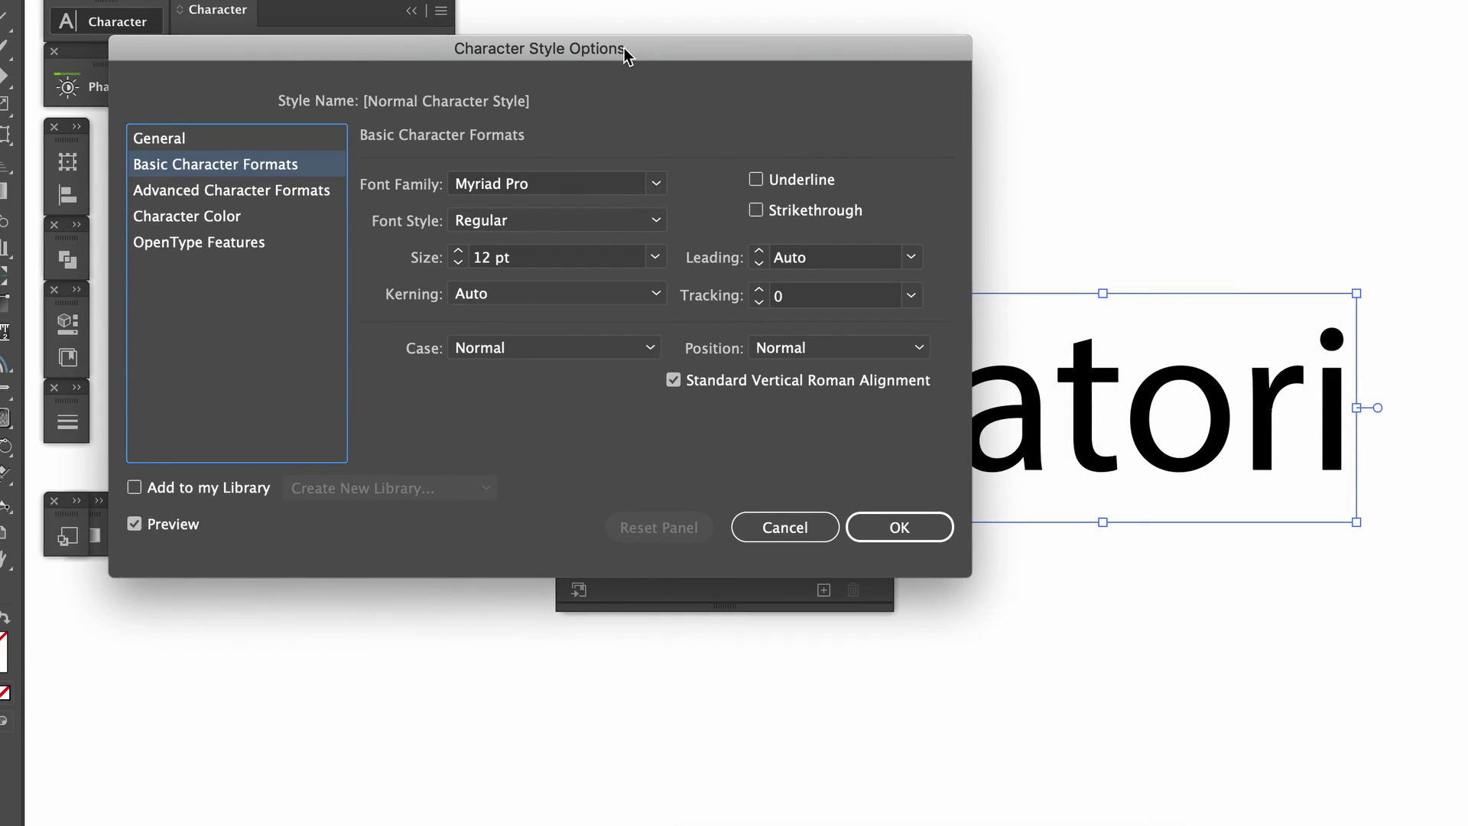
pyautogui.click(659, 183)
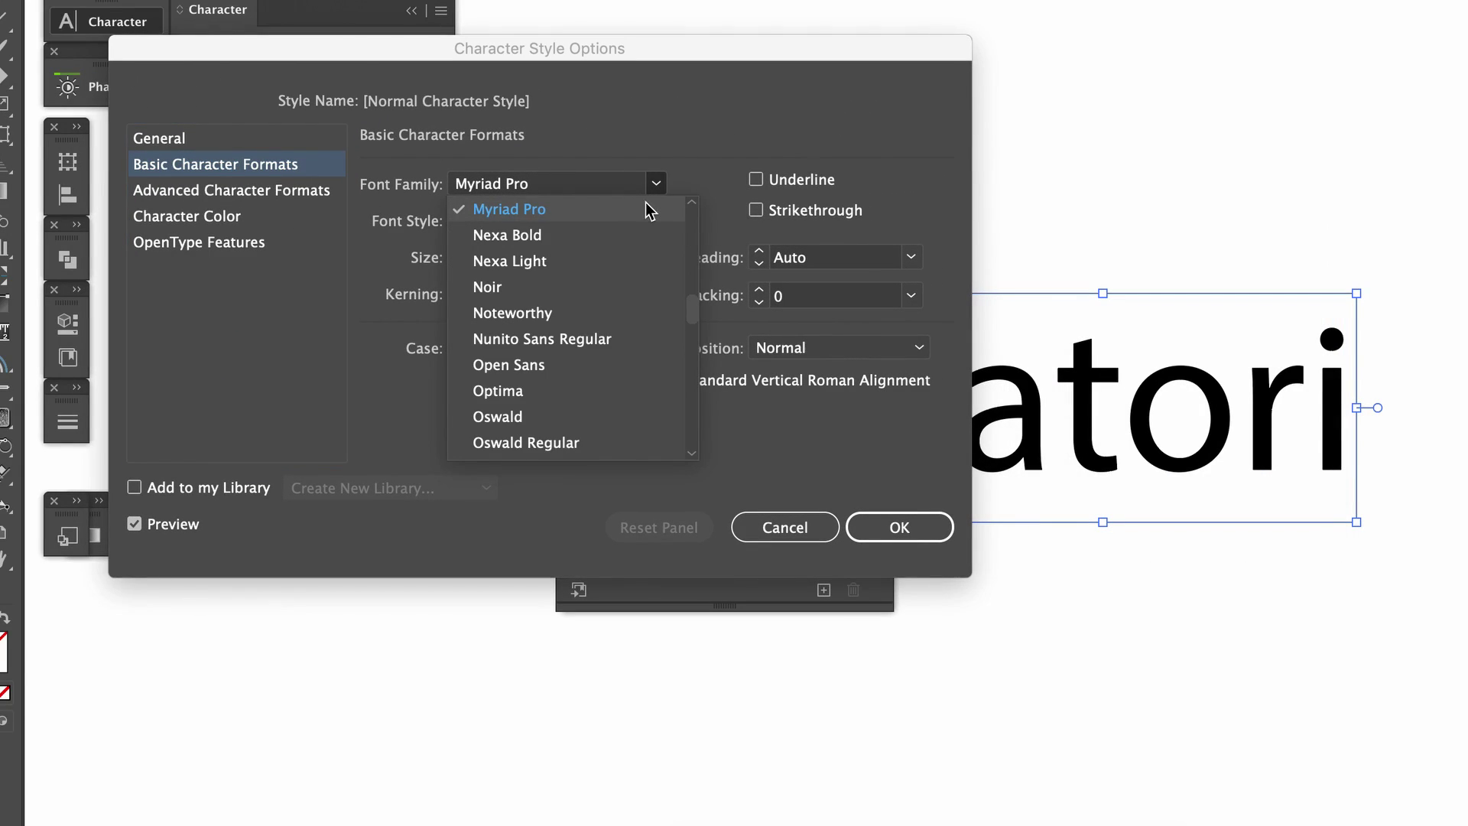
pyautogui.scroll(15, 608, 329)
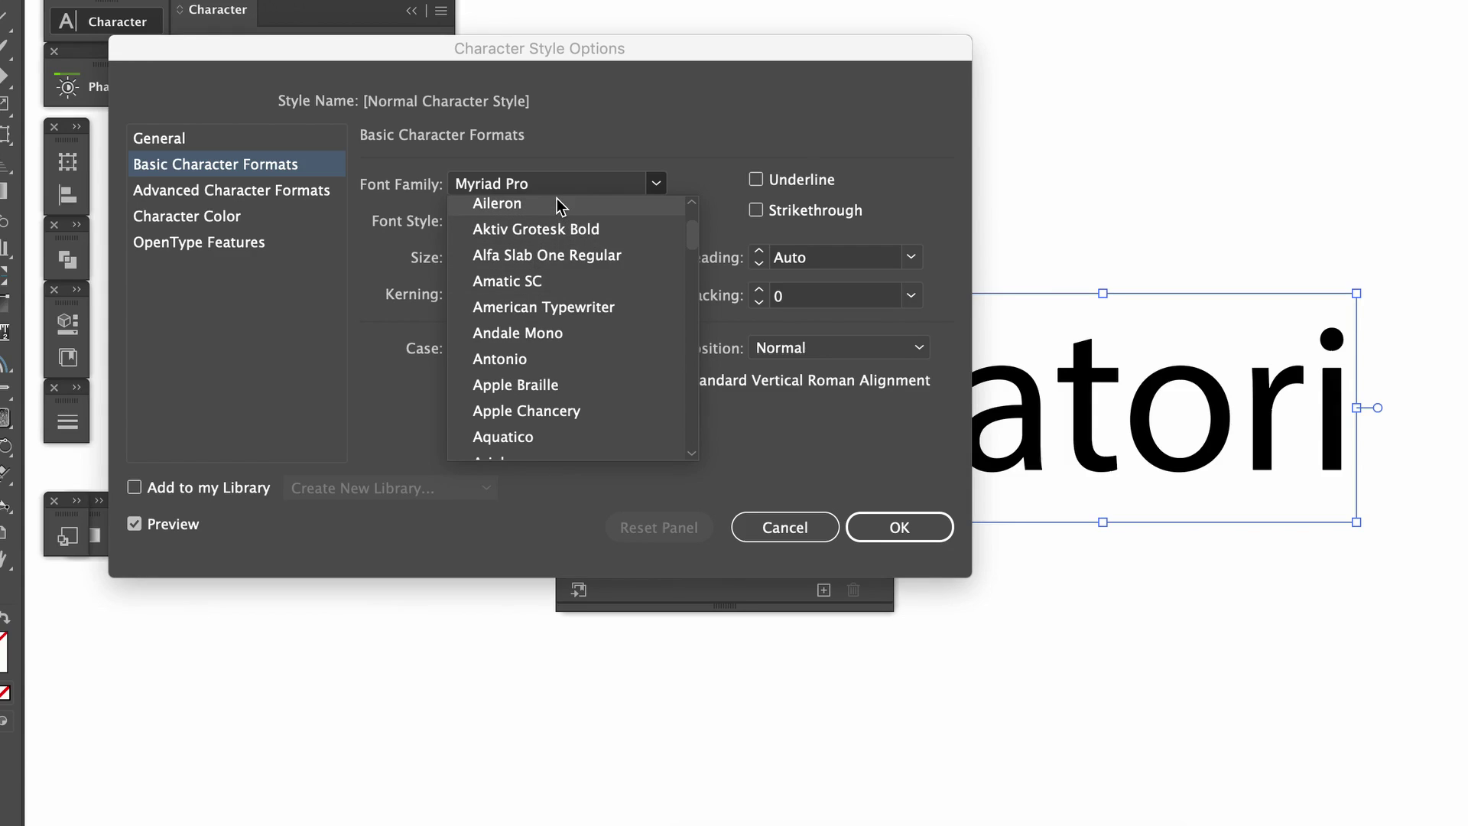
pyautogui.click(557, 199)
pyautogui.click(656, 221)
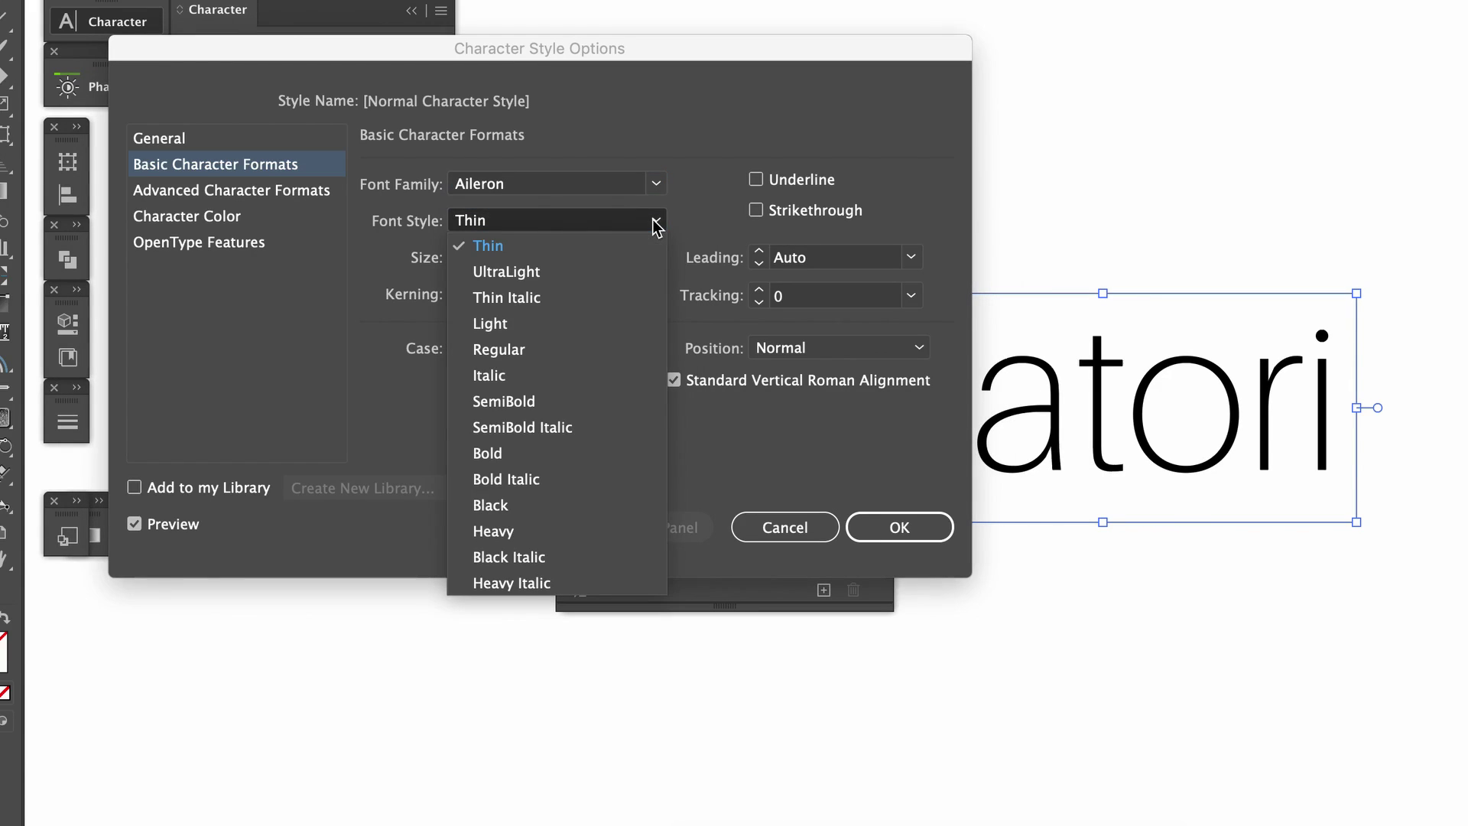
pyautogui.click(570, 458)
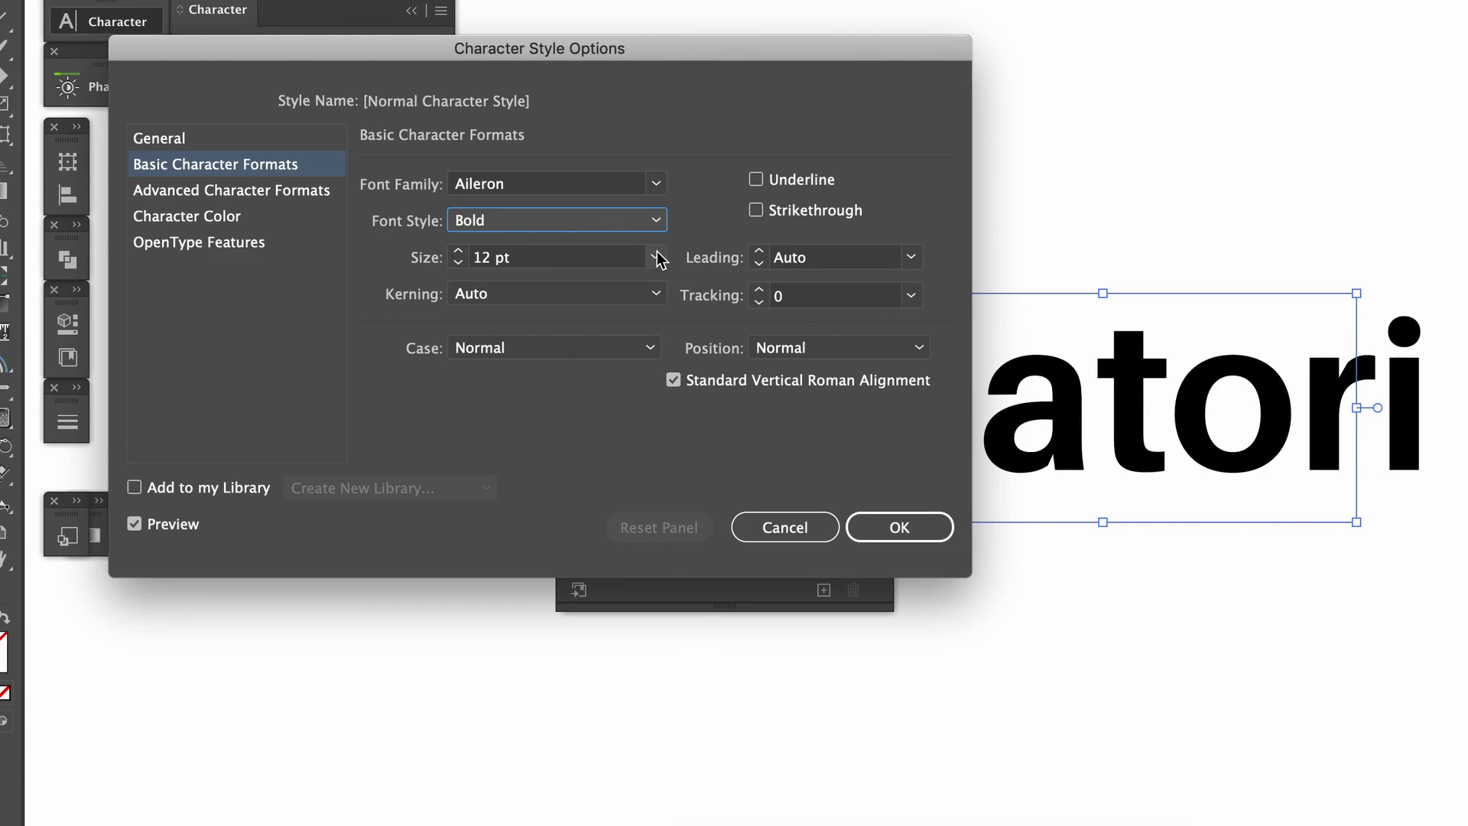
# Keep leading at Auto, set kerning to Optical, and confirm the style.
pyautogui.click(911, 258)
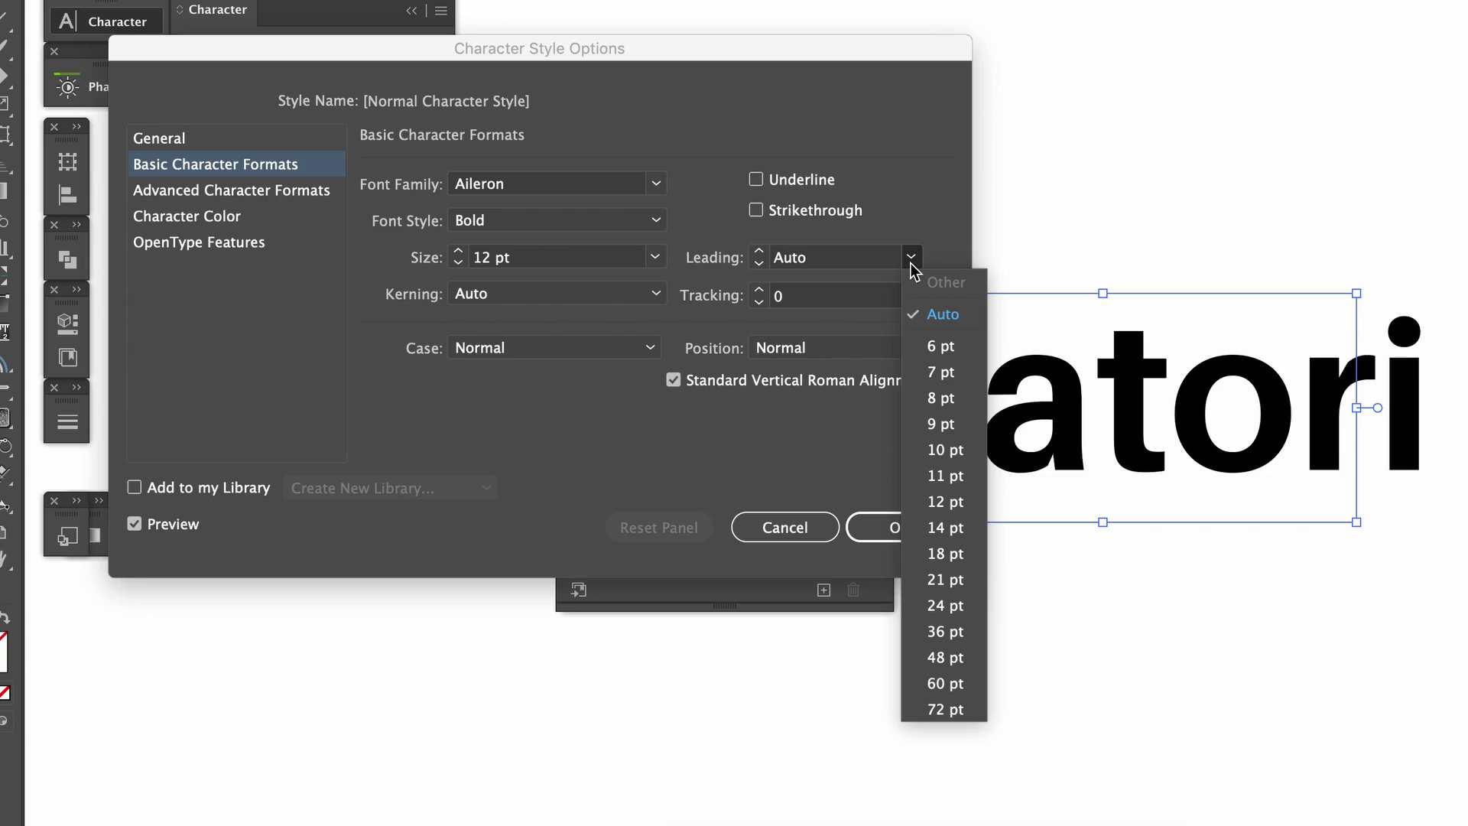
pyautogui.click(910, 263)
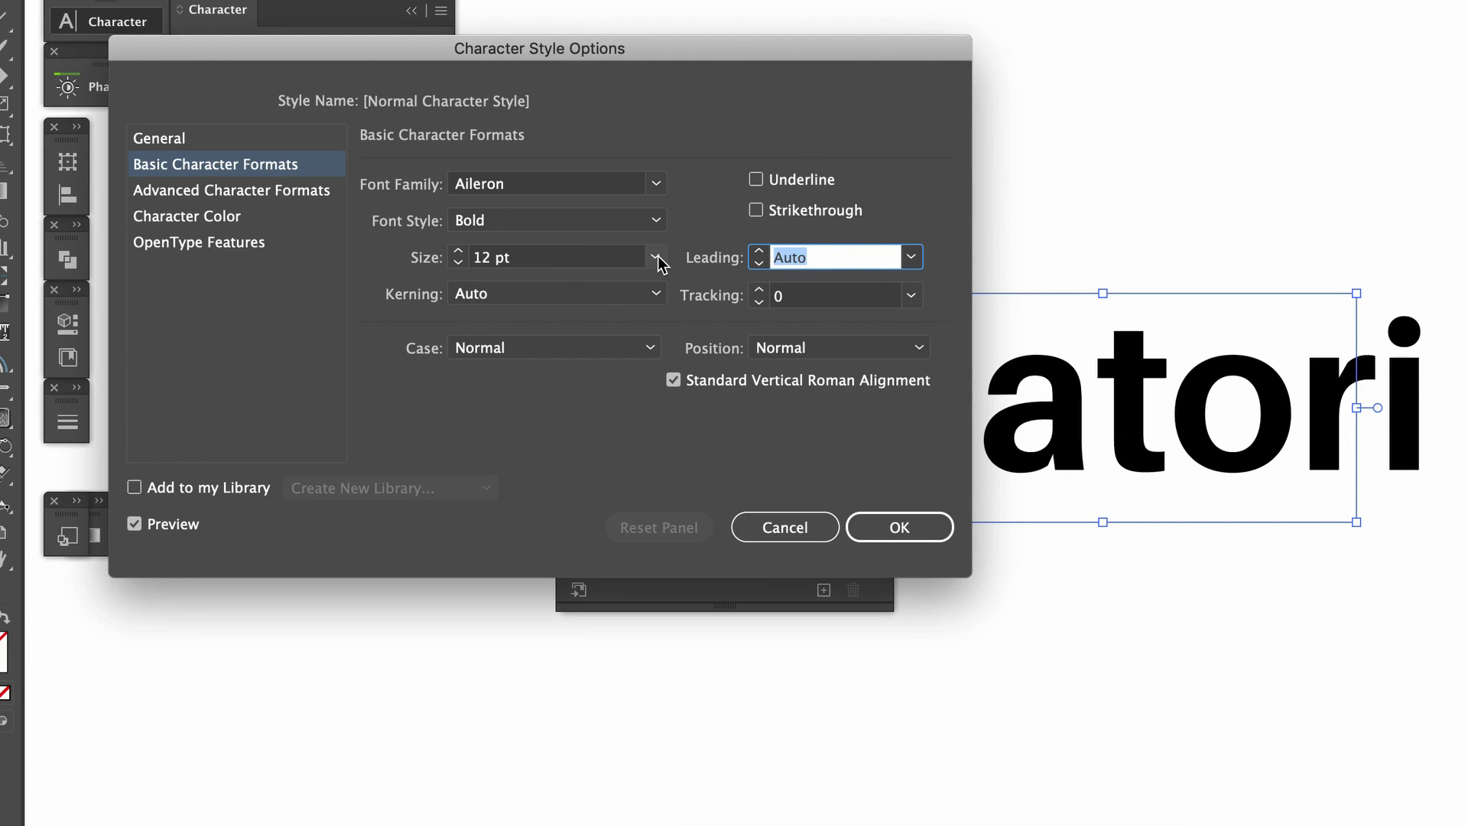
pyautogui.click(657, 295)
pyautogui.click(608, 344)
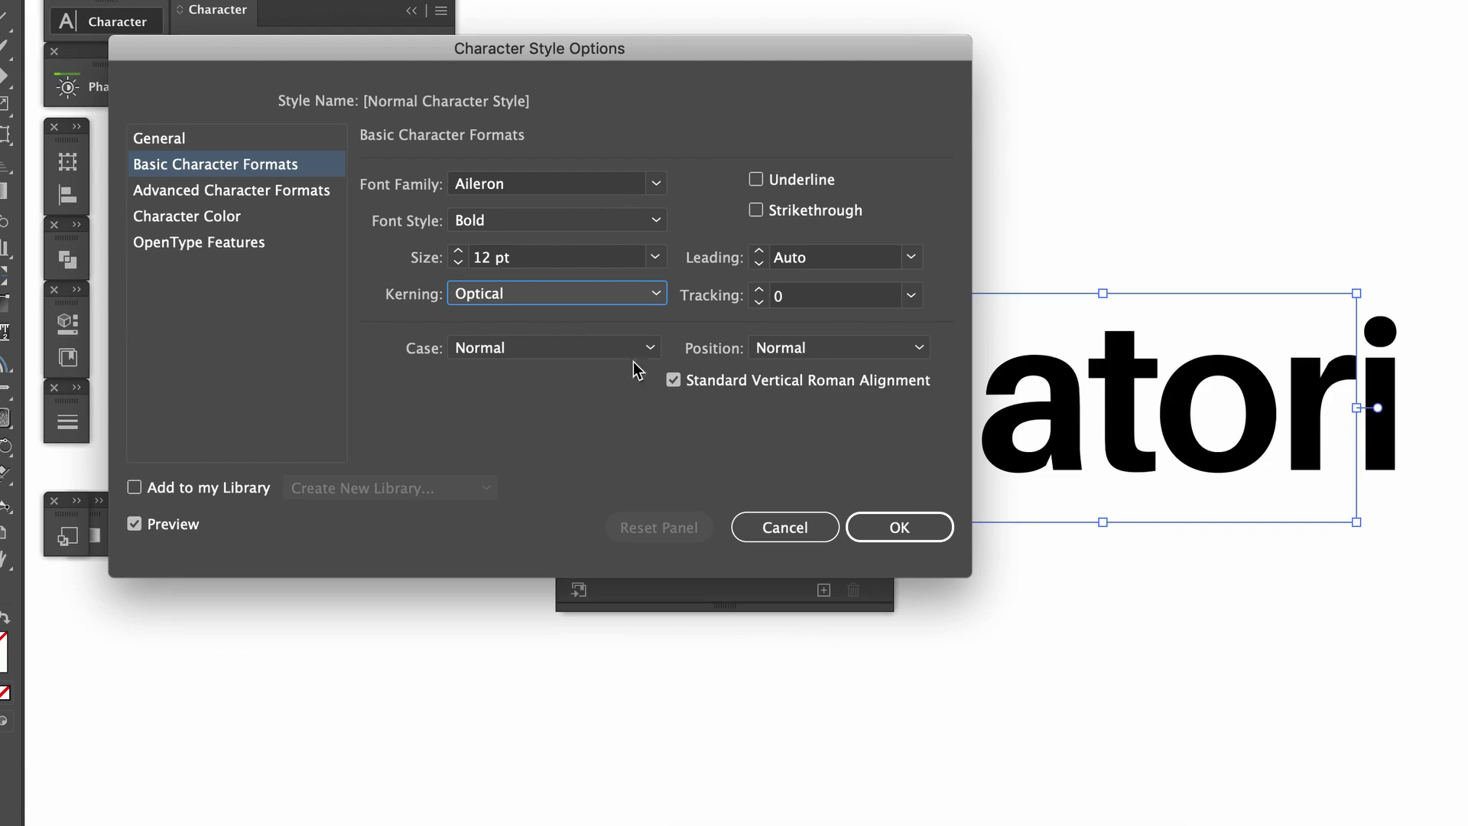
pyautogui.click(899, 527)
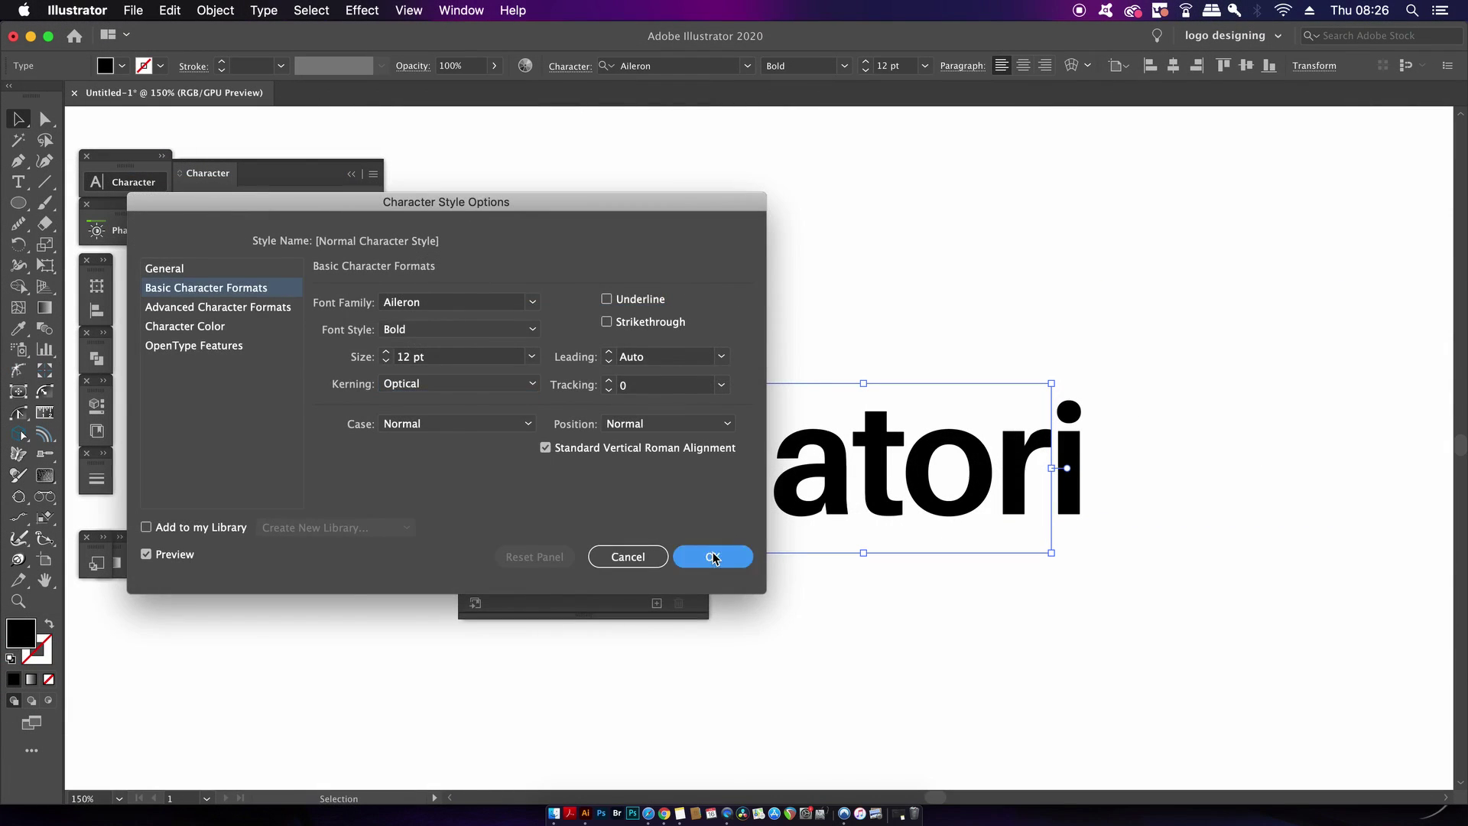
# Delete the Satori text, fit the artboard, and start new text typing 'sa'.
pyautogui.click(675, 374)
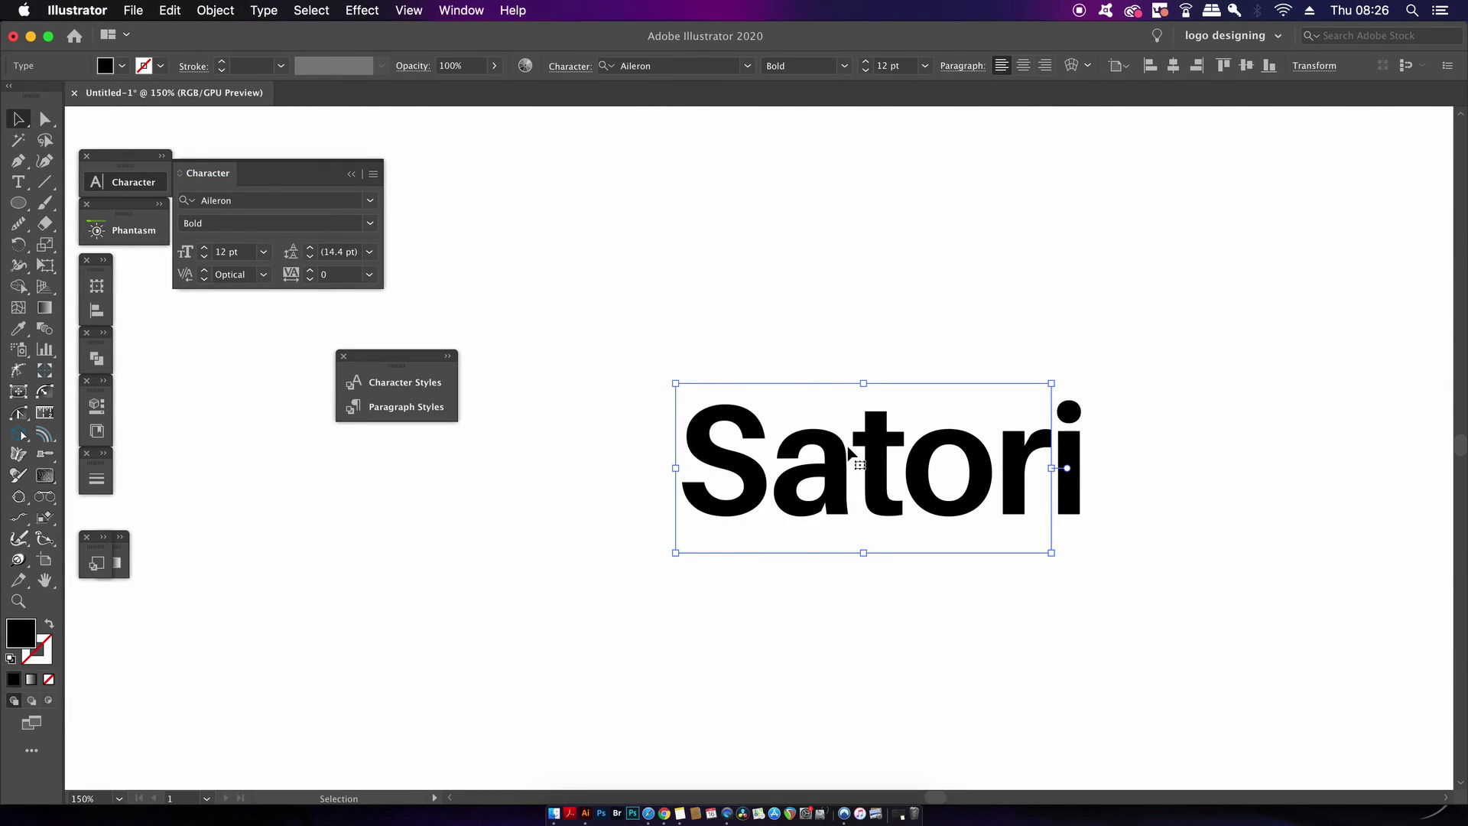
pyautogui.press('Delete')
pyautogui.press('super+0')
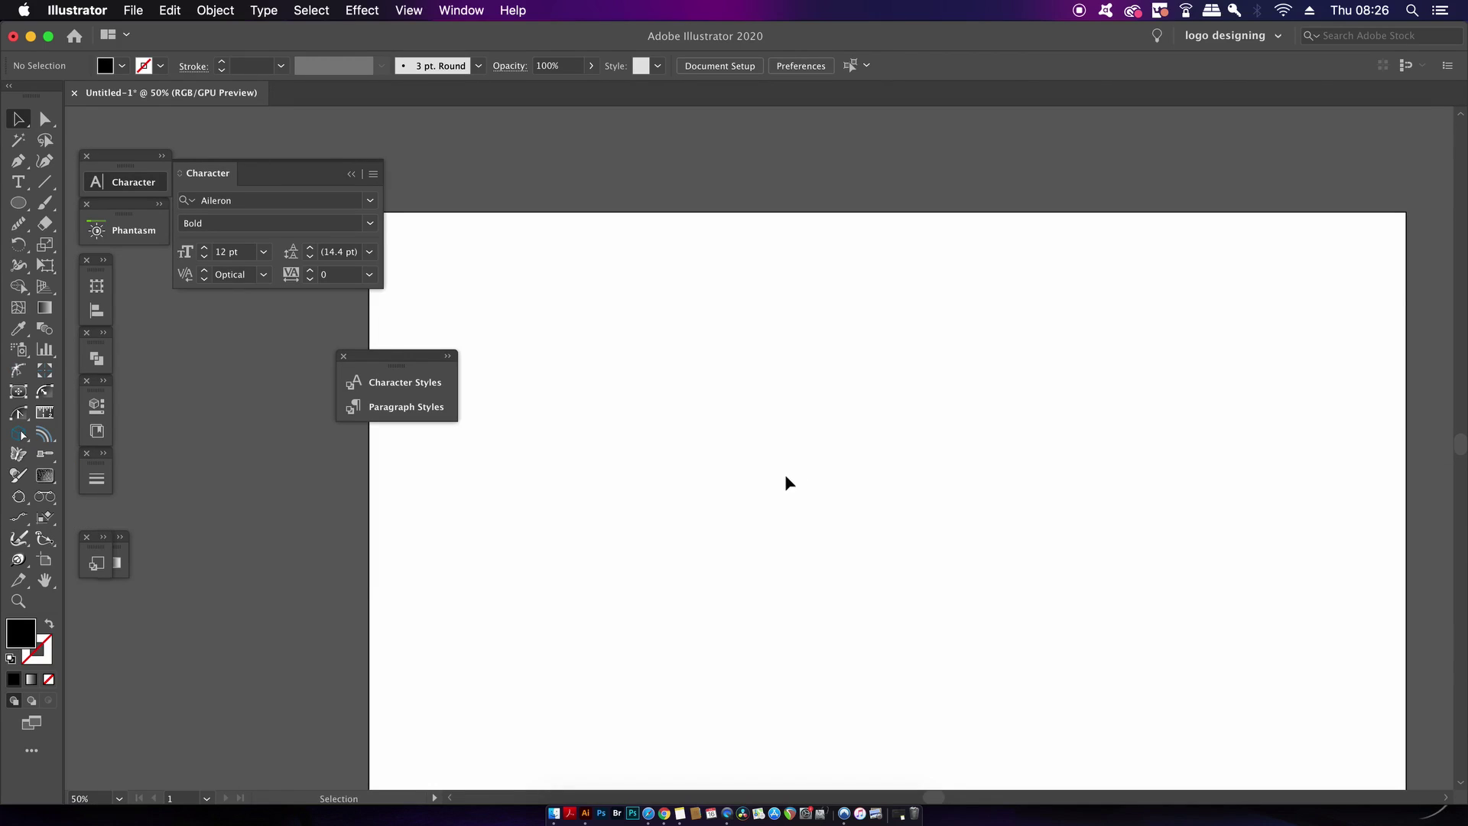
pyautogui.press('t')
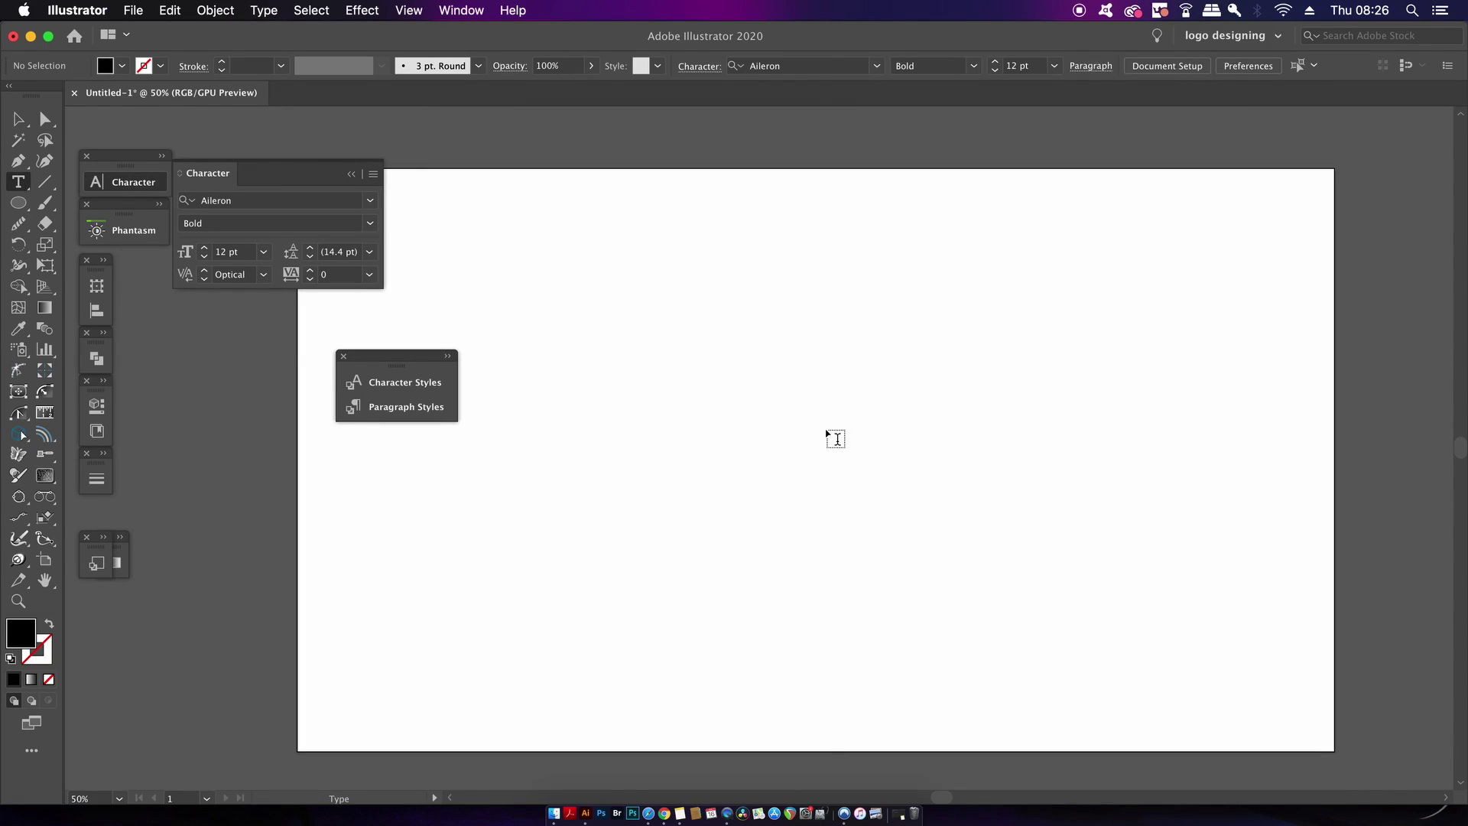
pyautogui.click(827, 429)
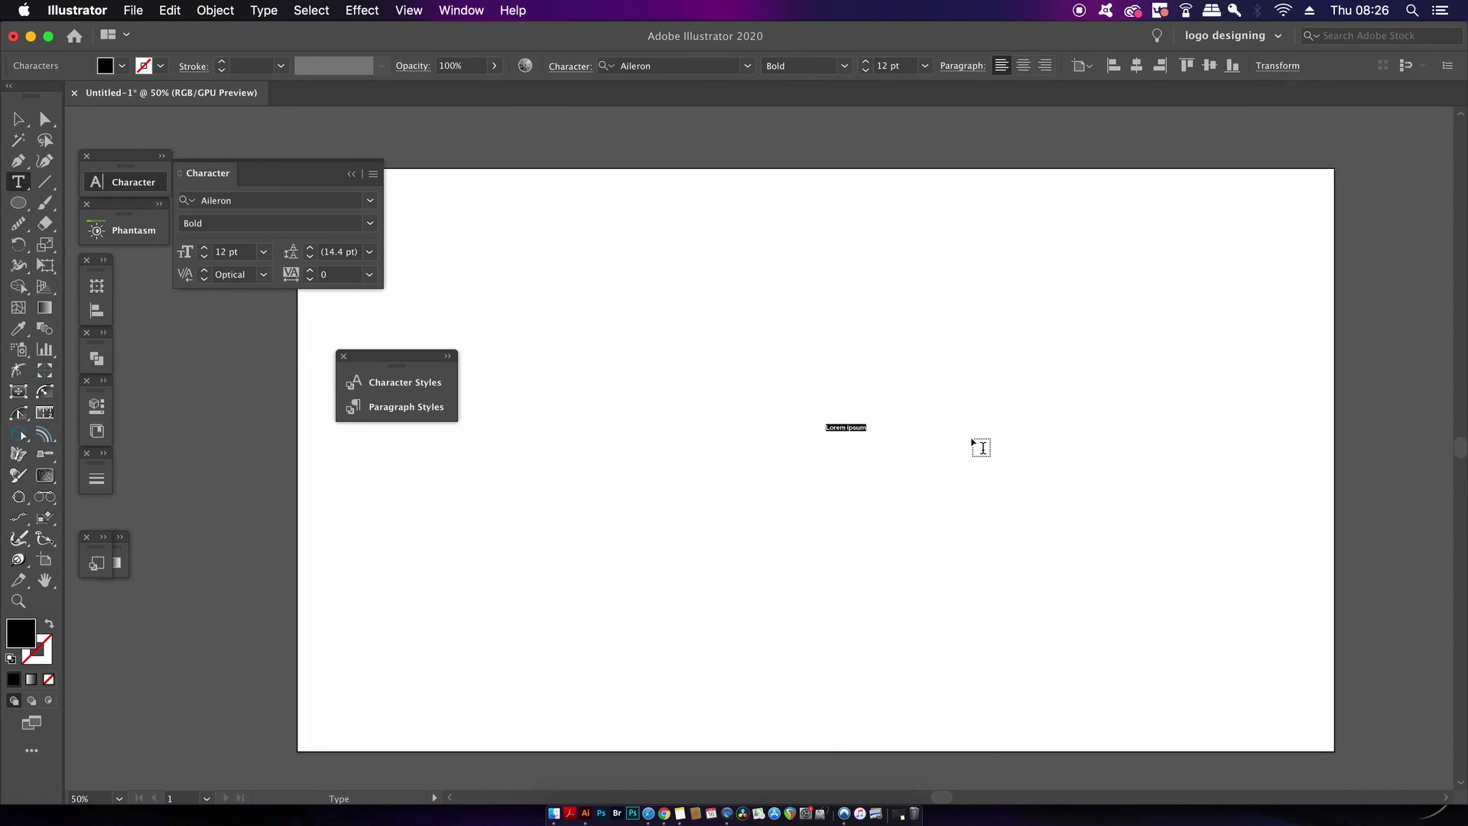
pyautogui.write('sa')
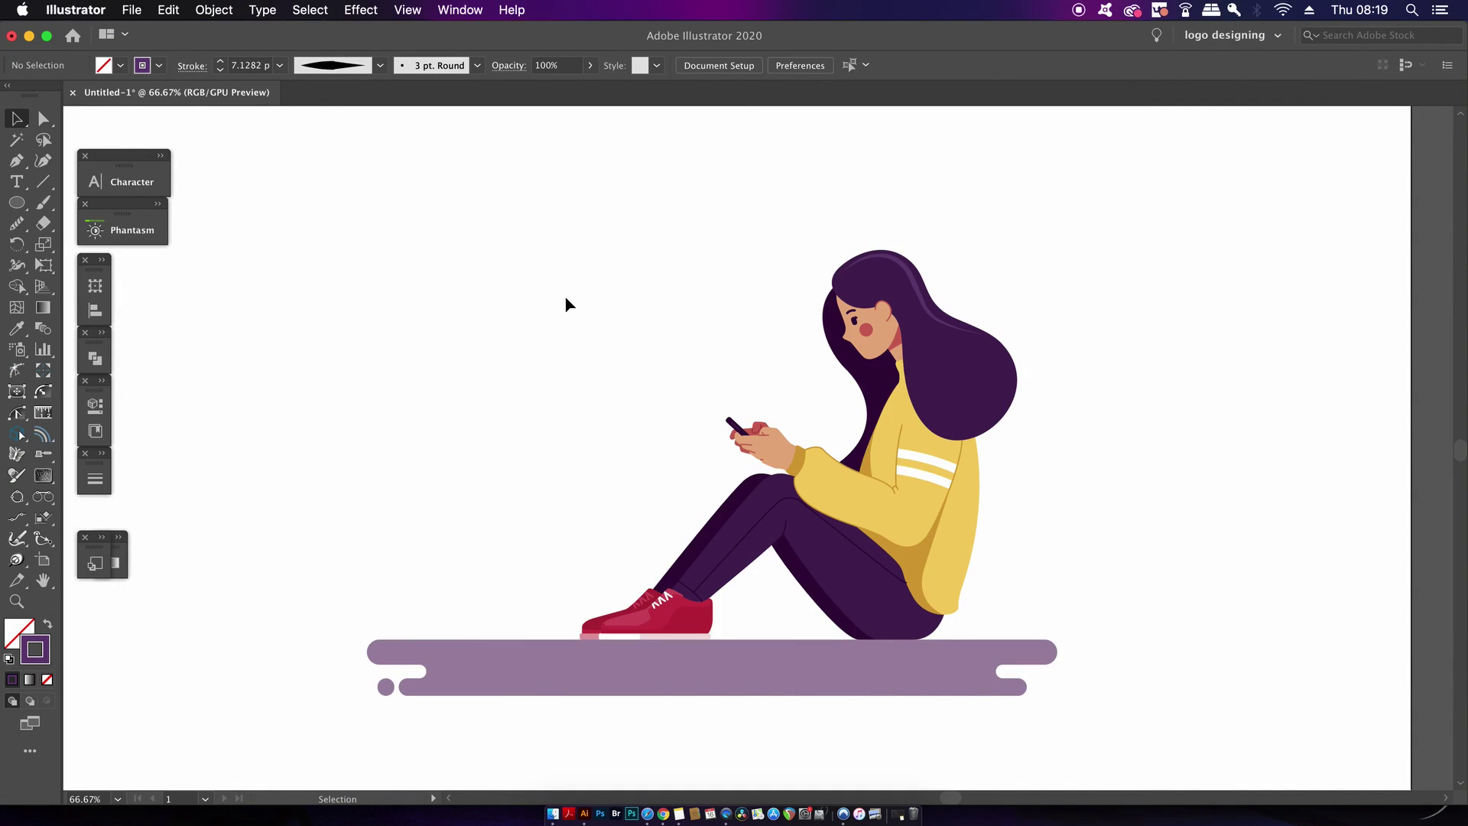
# Draw a three-anchor test curve on the hair and widen its stroke with the Width tool.
pyautogui.scroll(1, 875, 288)
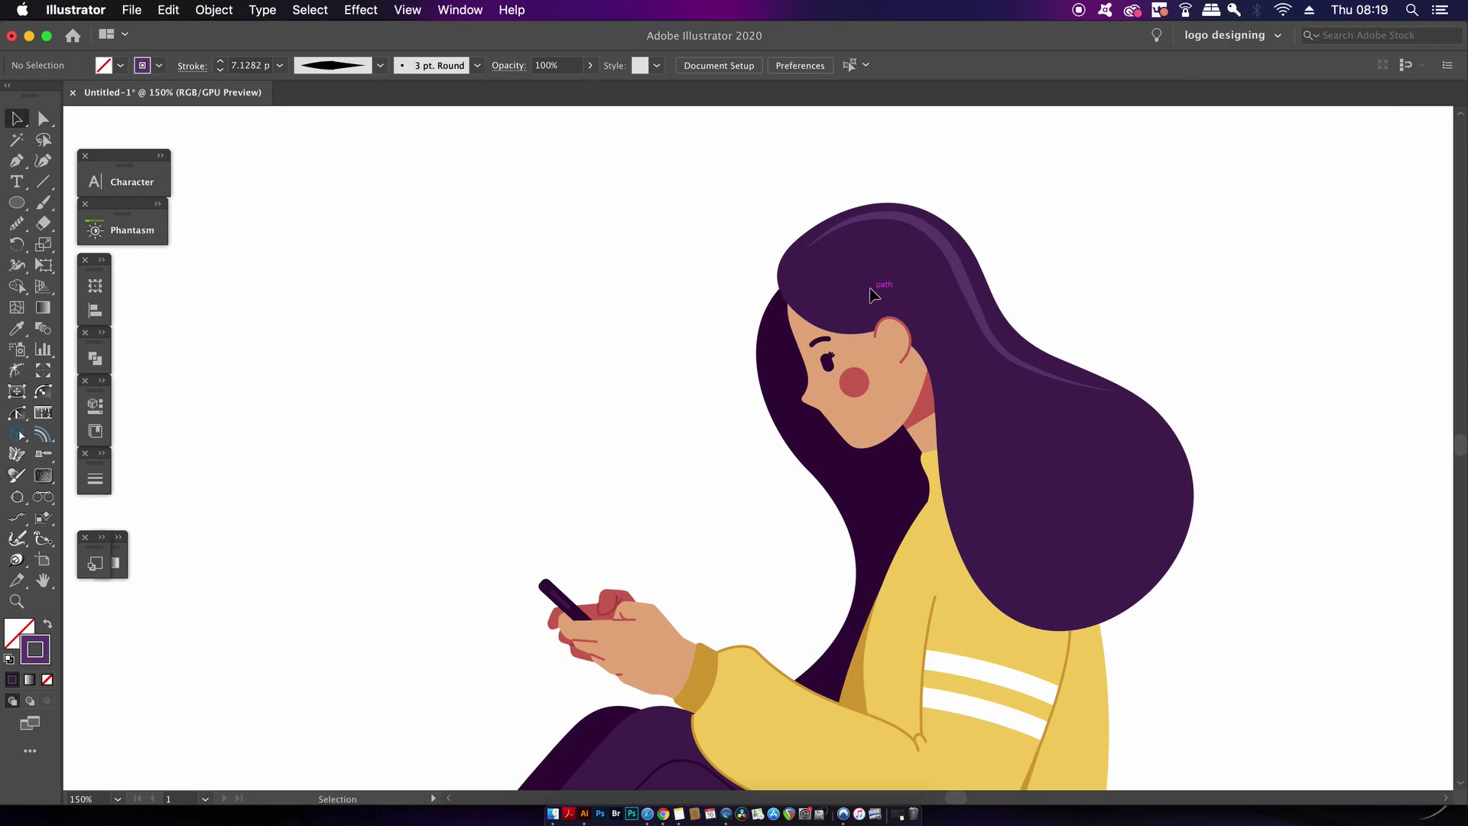
pyautogui.scroll(1, 1091, 219)
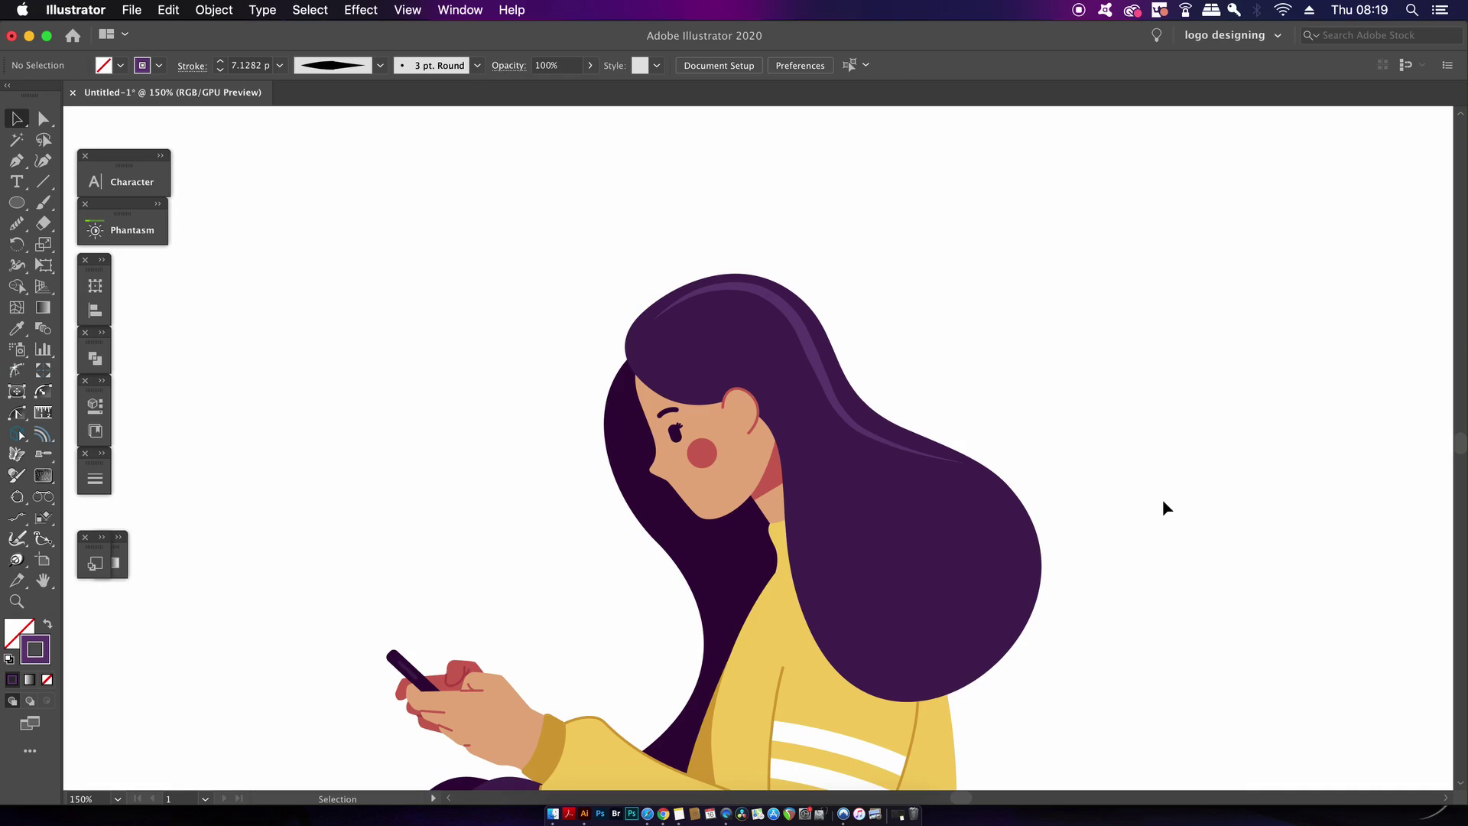
pyautogui.press('p')
pyautogui.click(643, 335)
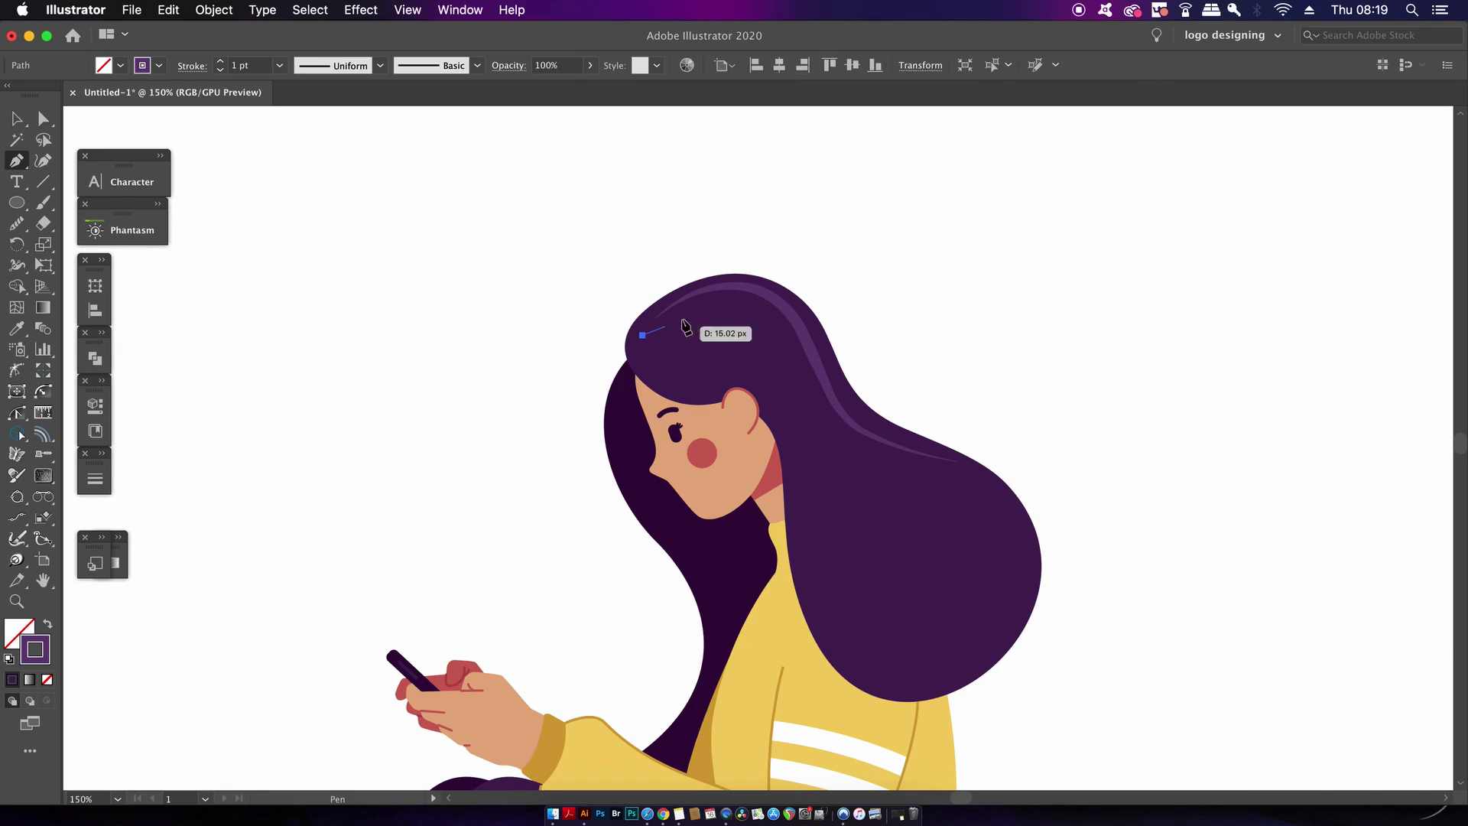
pyautogui.moveTo(733, 306); pyautogui.dragTo(781, 318)
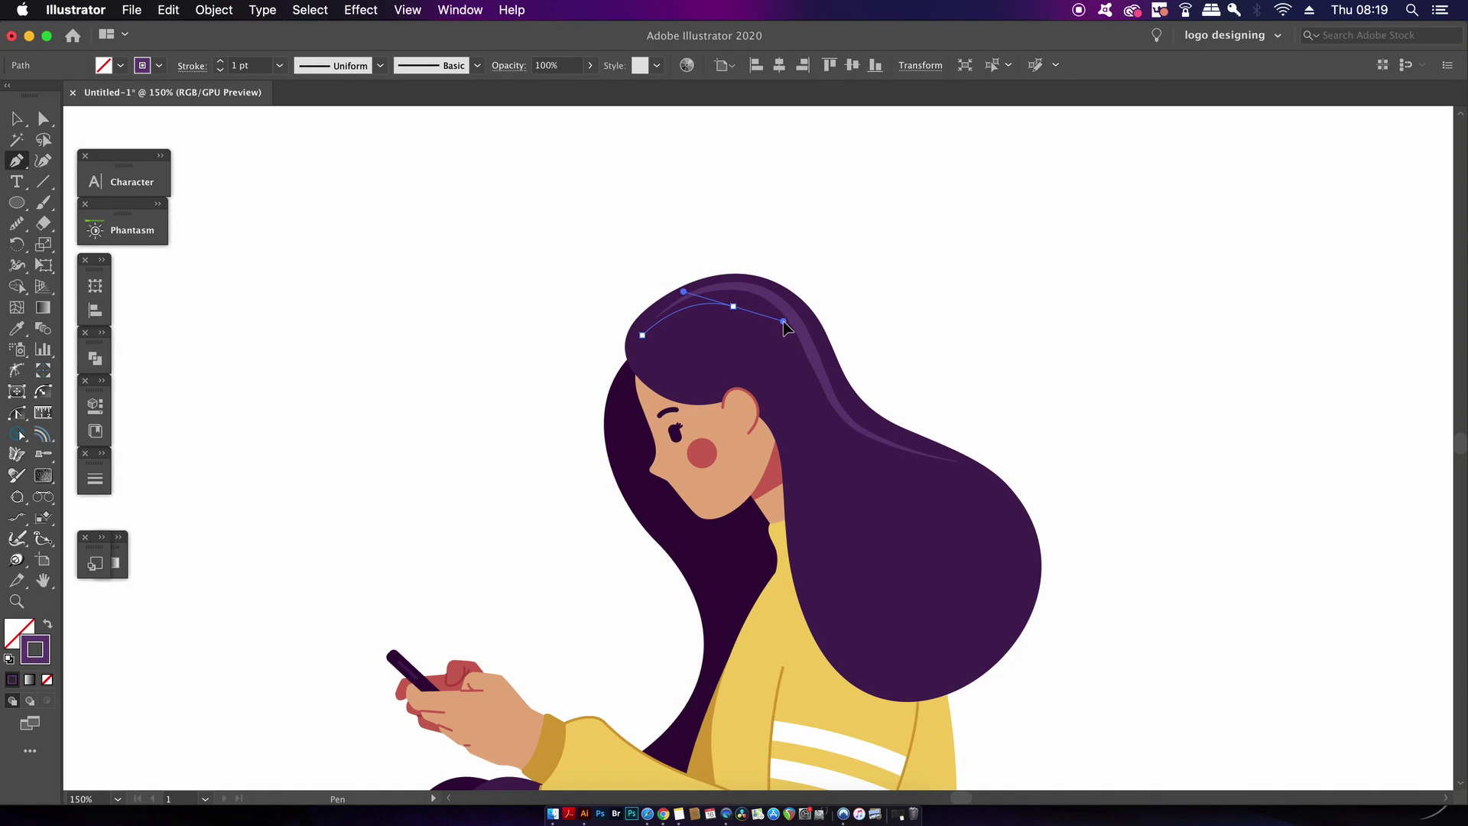
pyautogui.moveTo(796, 373); pyautogui.dragTo(885, 433)
pyautogui.scroll(3, 884, 433)
pyautogui.hotkey('shift', 'w')
pyautogui.moveTo(705, 288); pyautogui.dragTo(773, 262)
# Select the trial hair stroke and delete it.
pyautogui.press('v')
pyautogui.click(1008, 237)
pyautogui.scroll(-2, 933, 286)
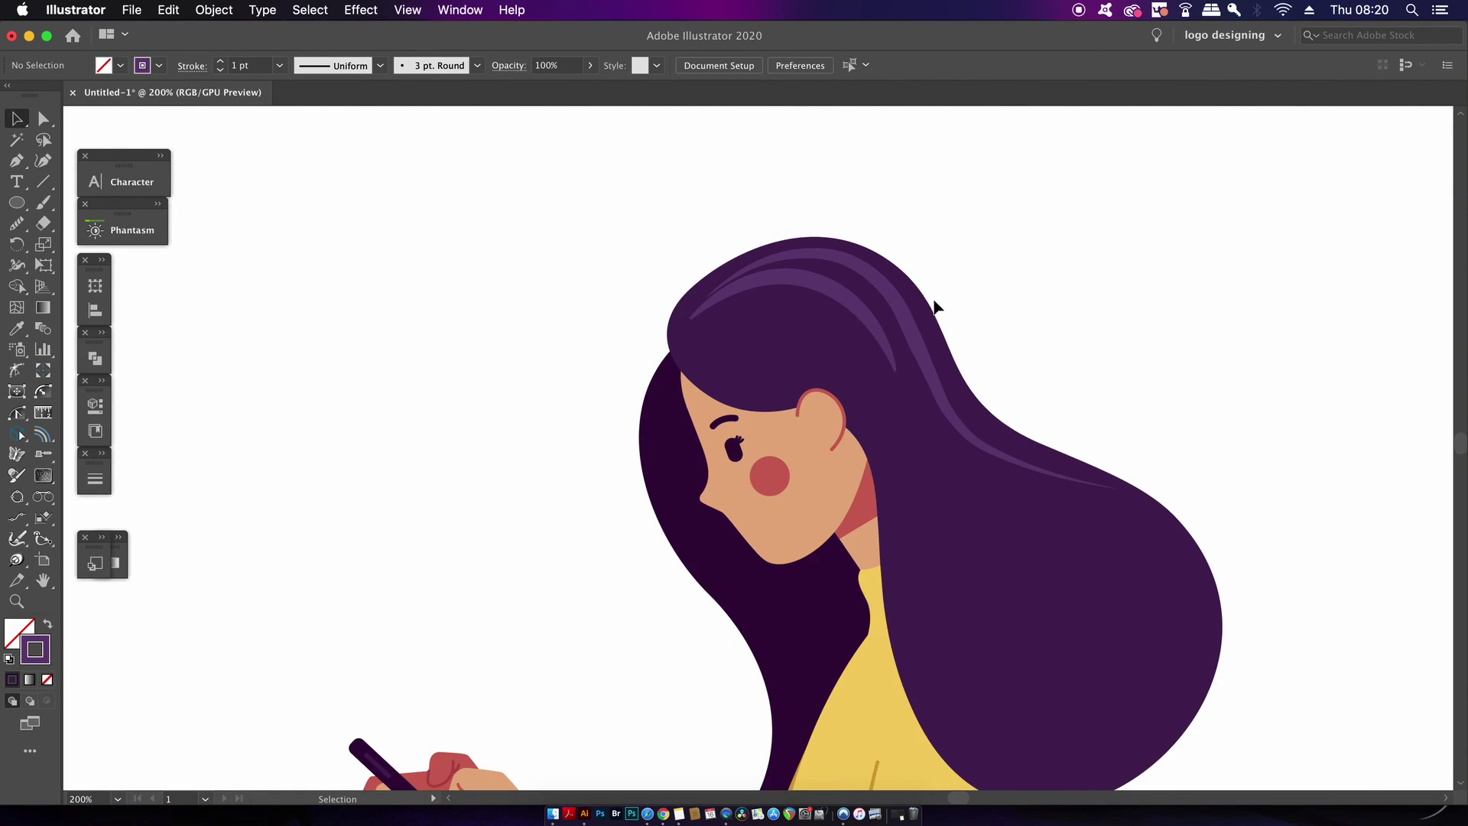
pyautogui.click(876, 306)
pyautogui.press('Delete')
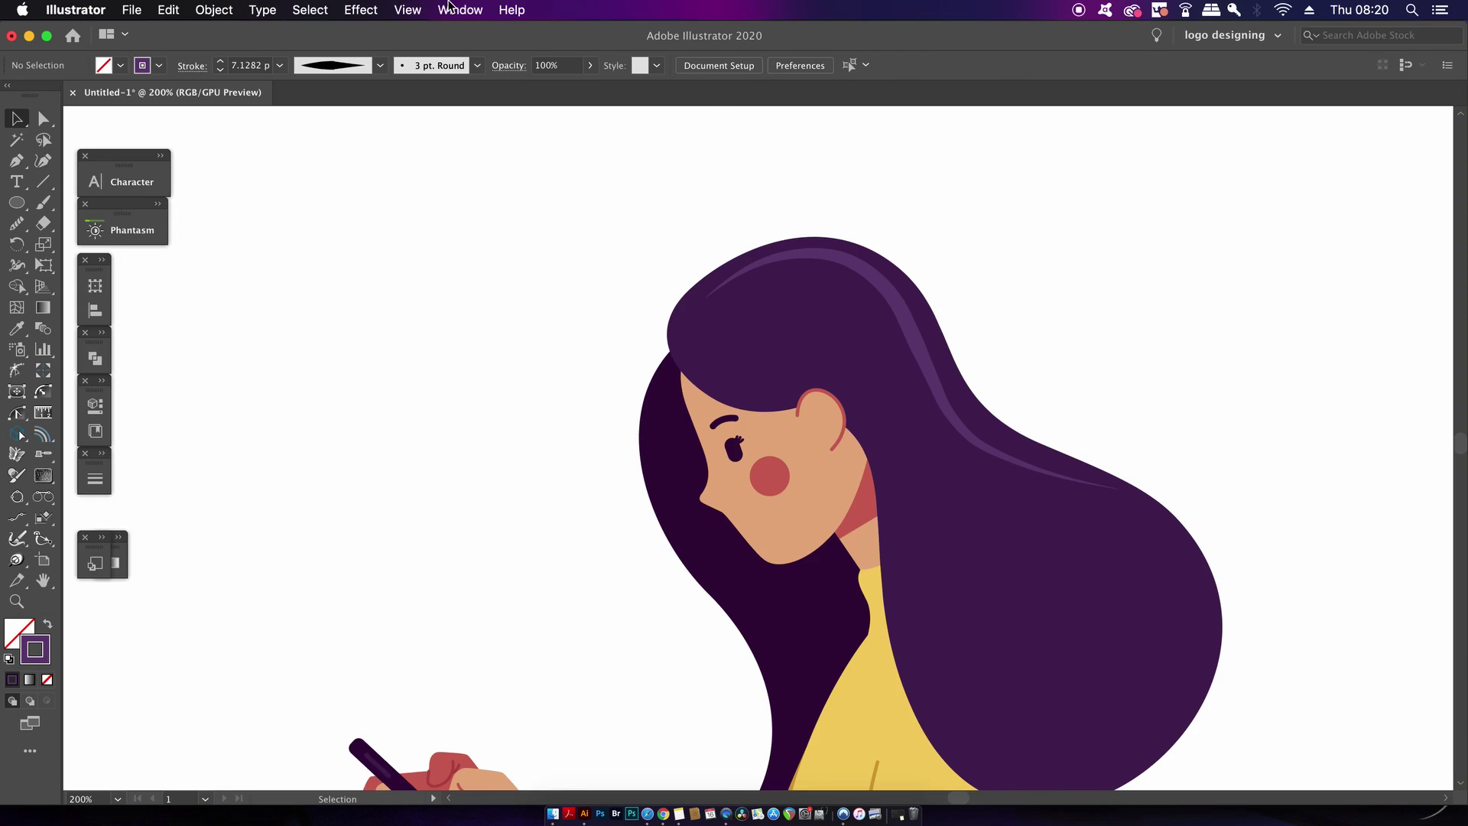
# Open the Appearance panel and turn off New Art Has Basic Appearance.
pyautogui.click(451, 7)
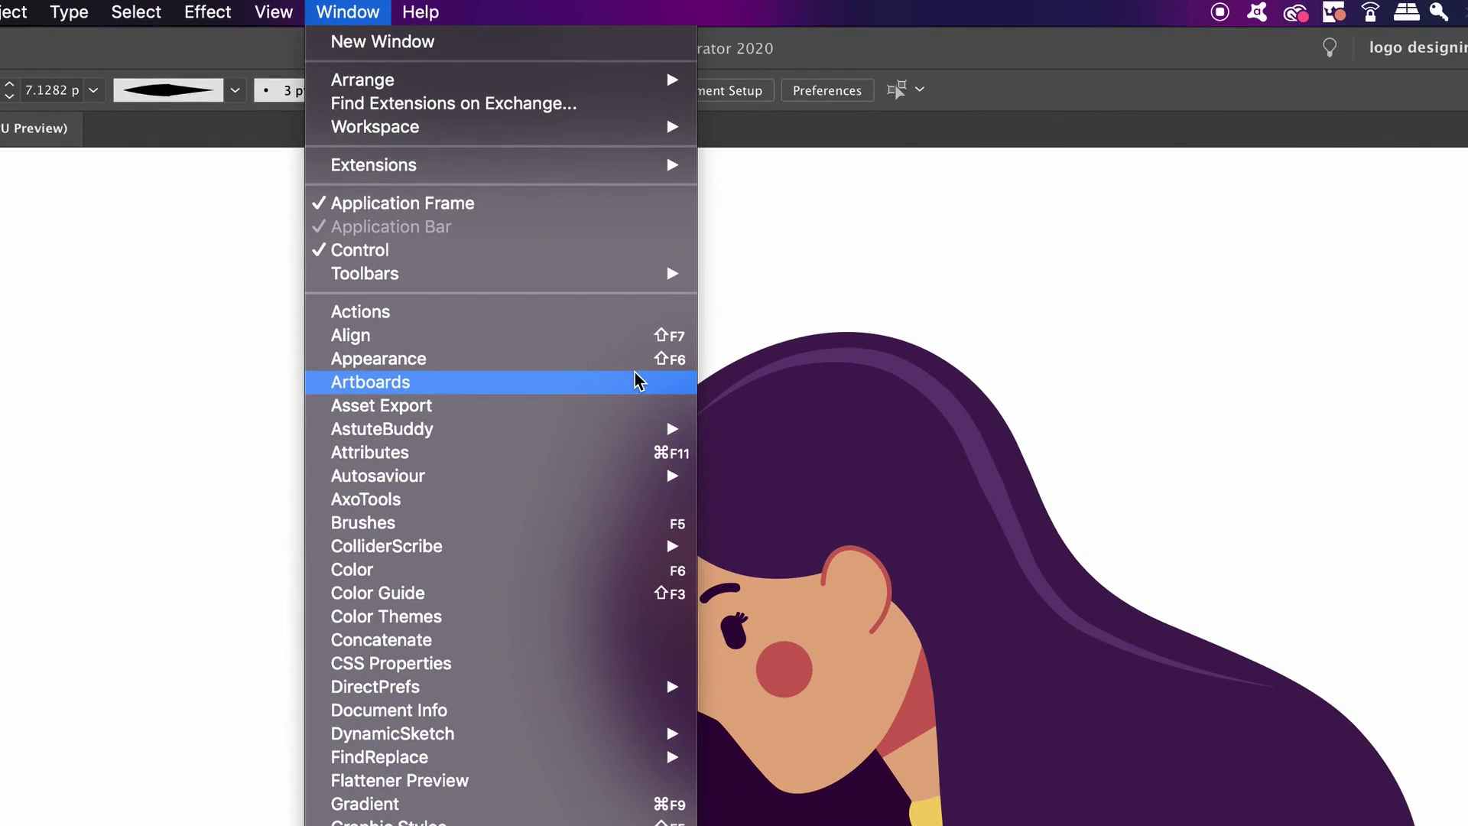
pyautogui.click(602, 359)
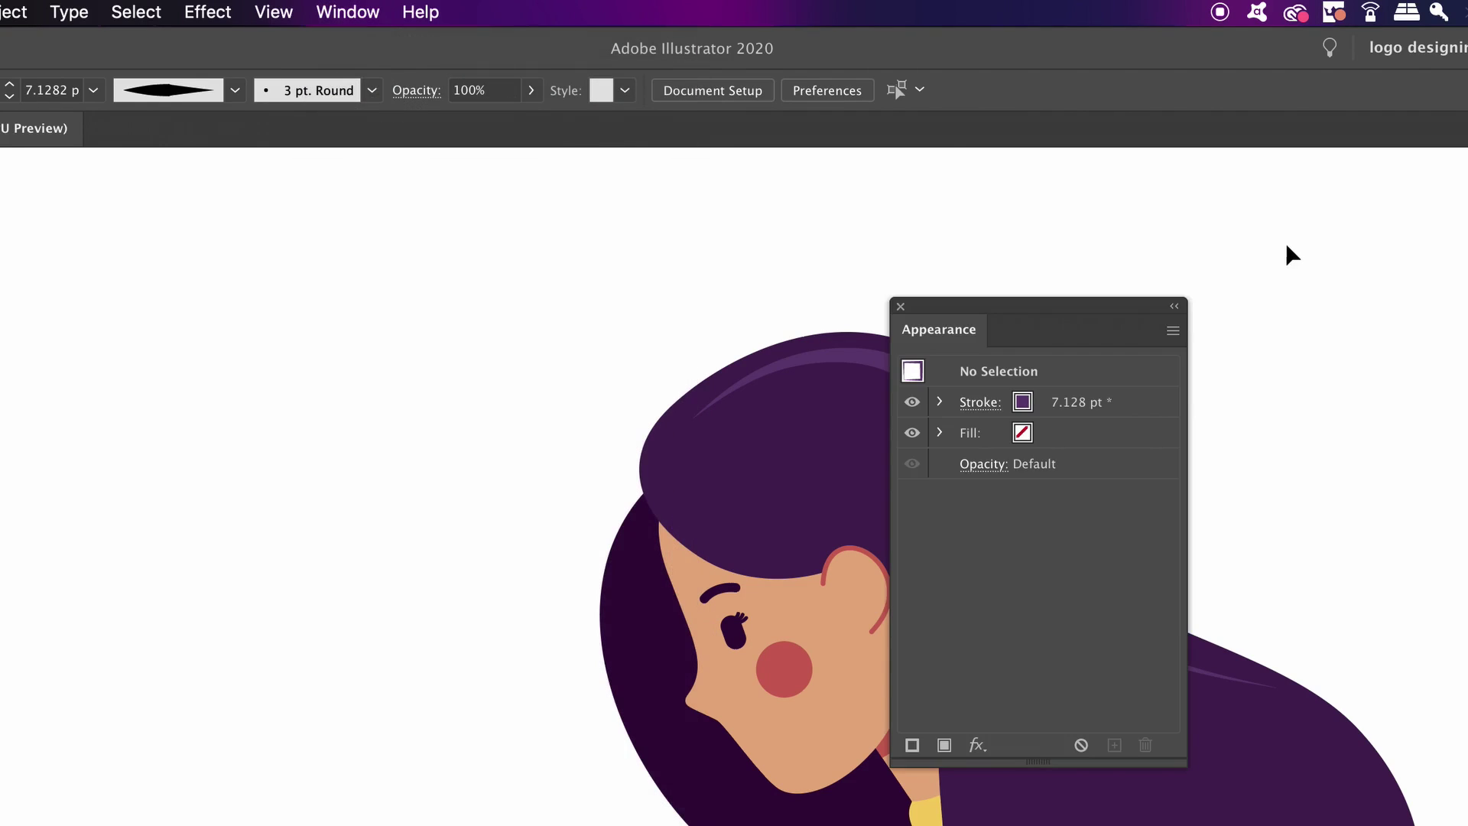
pyautogui.moveTo(1039, 318); pyautogui.dragTo(243, 263)
pyautogui.click(380, 285)
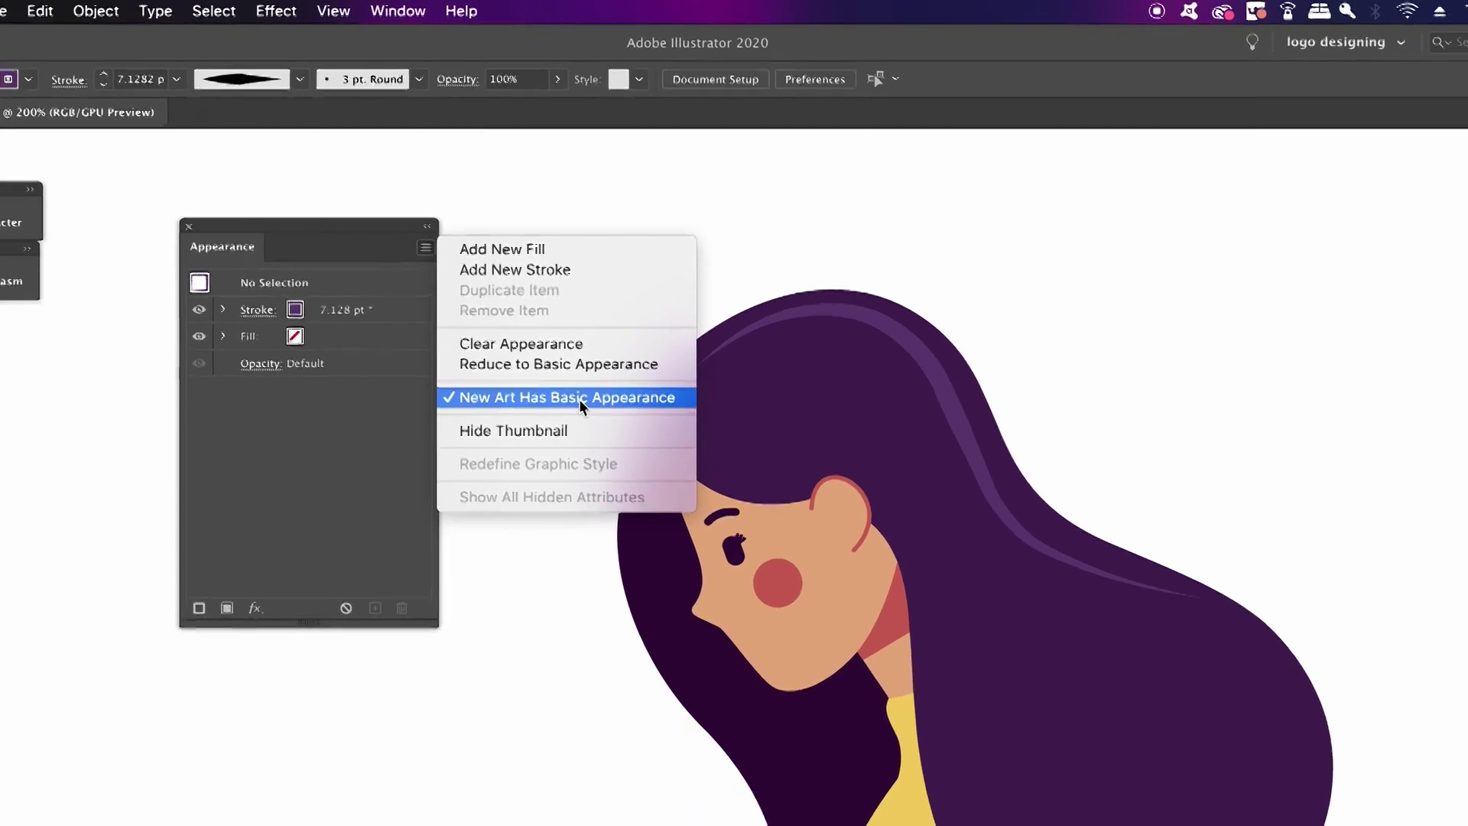
pyautogui.click(608, 324)
# Draw a six-anchor Pen path running down the girl's hair.
pyautogui.click(828, 265)
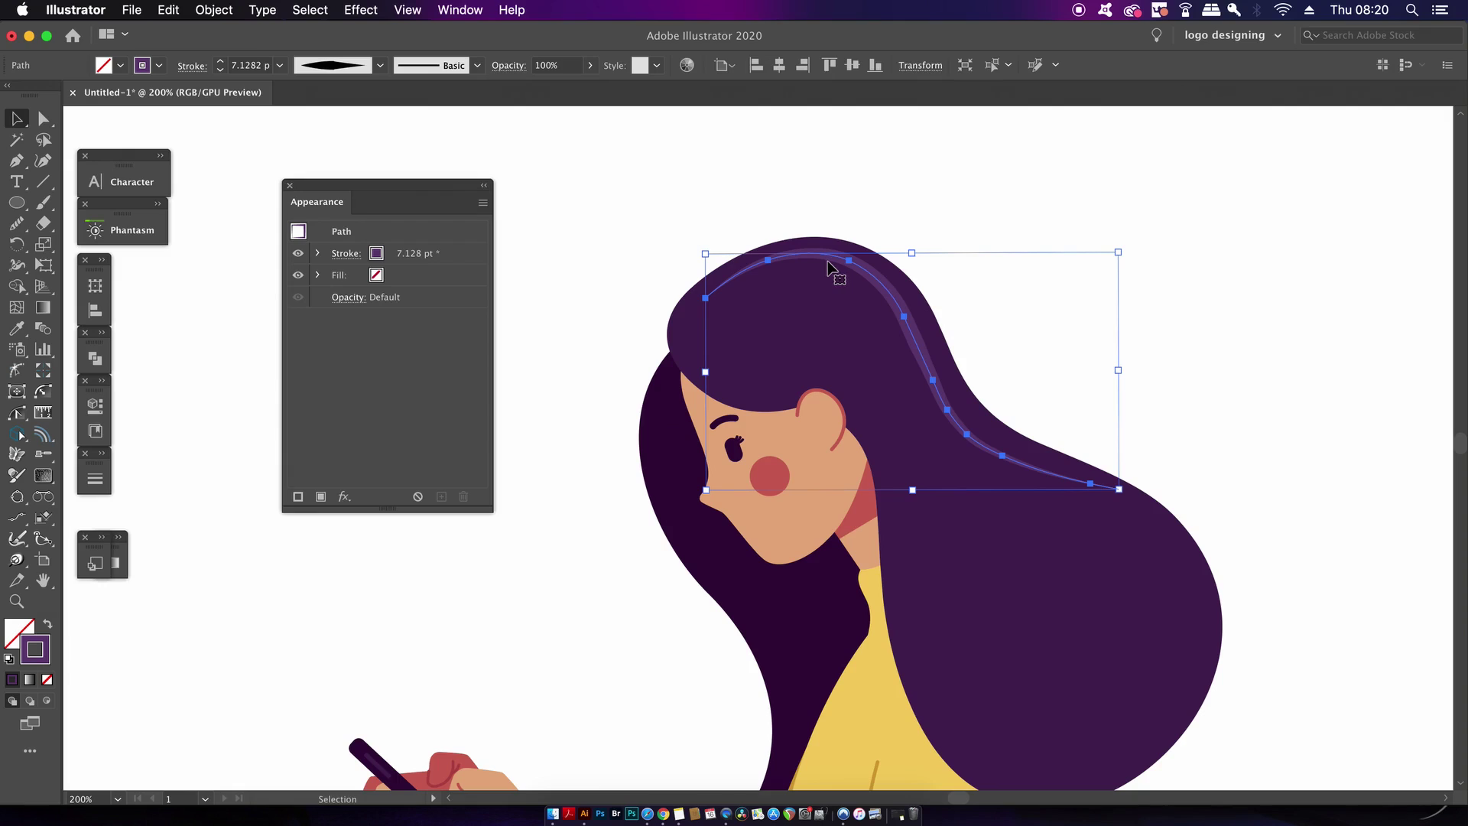
pyautogui.click(742, 208)
pyautogui.press('p')
pyautogui.click(694, 322)
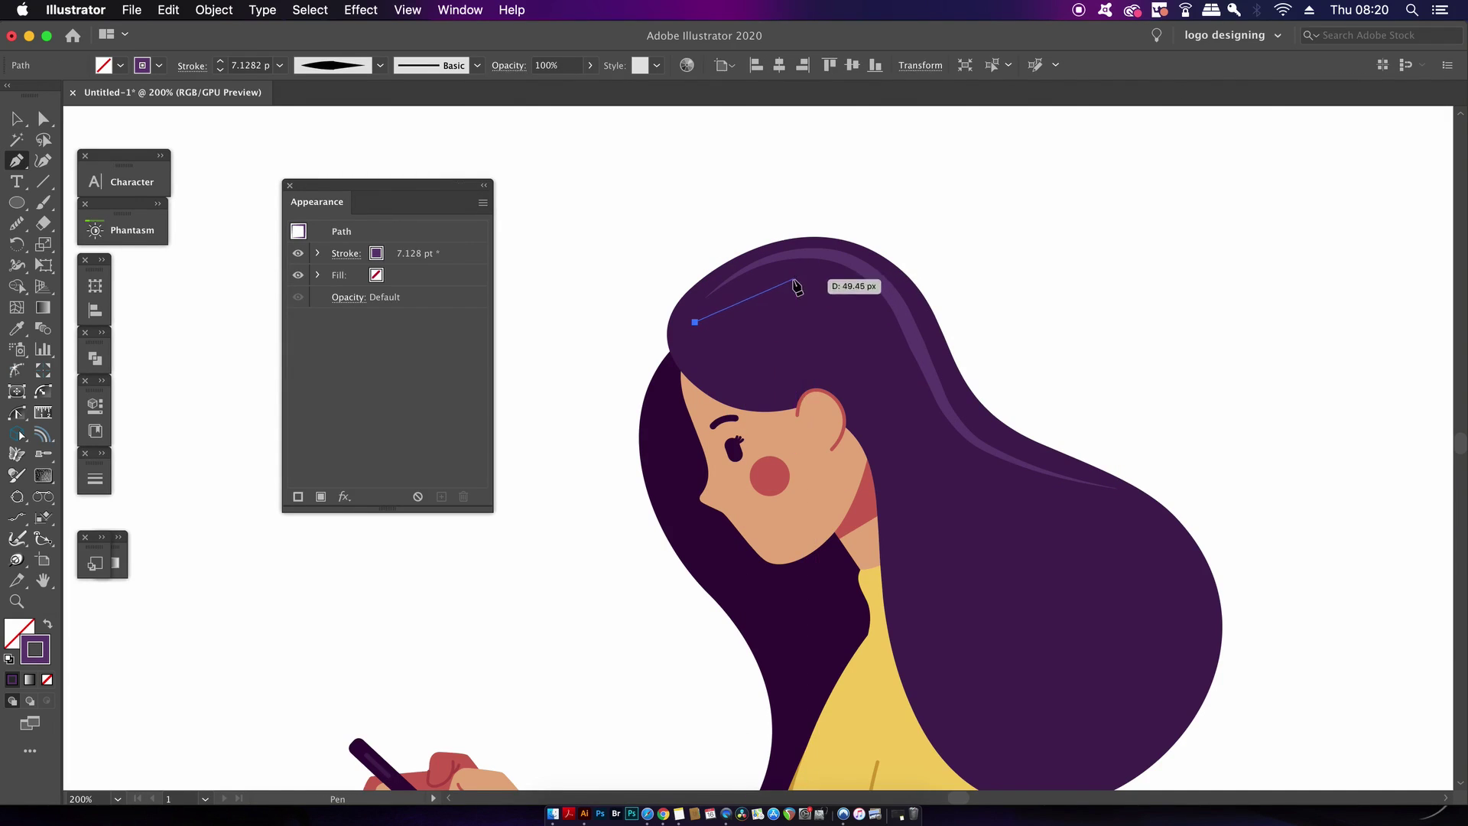
pyautogui.click(793, 279)
pyautogui.click(859, 296)
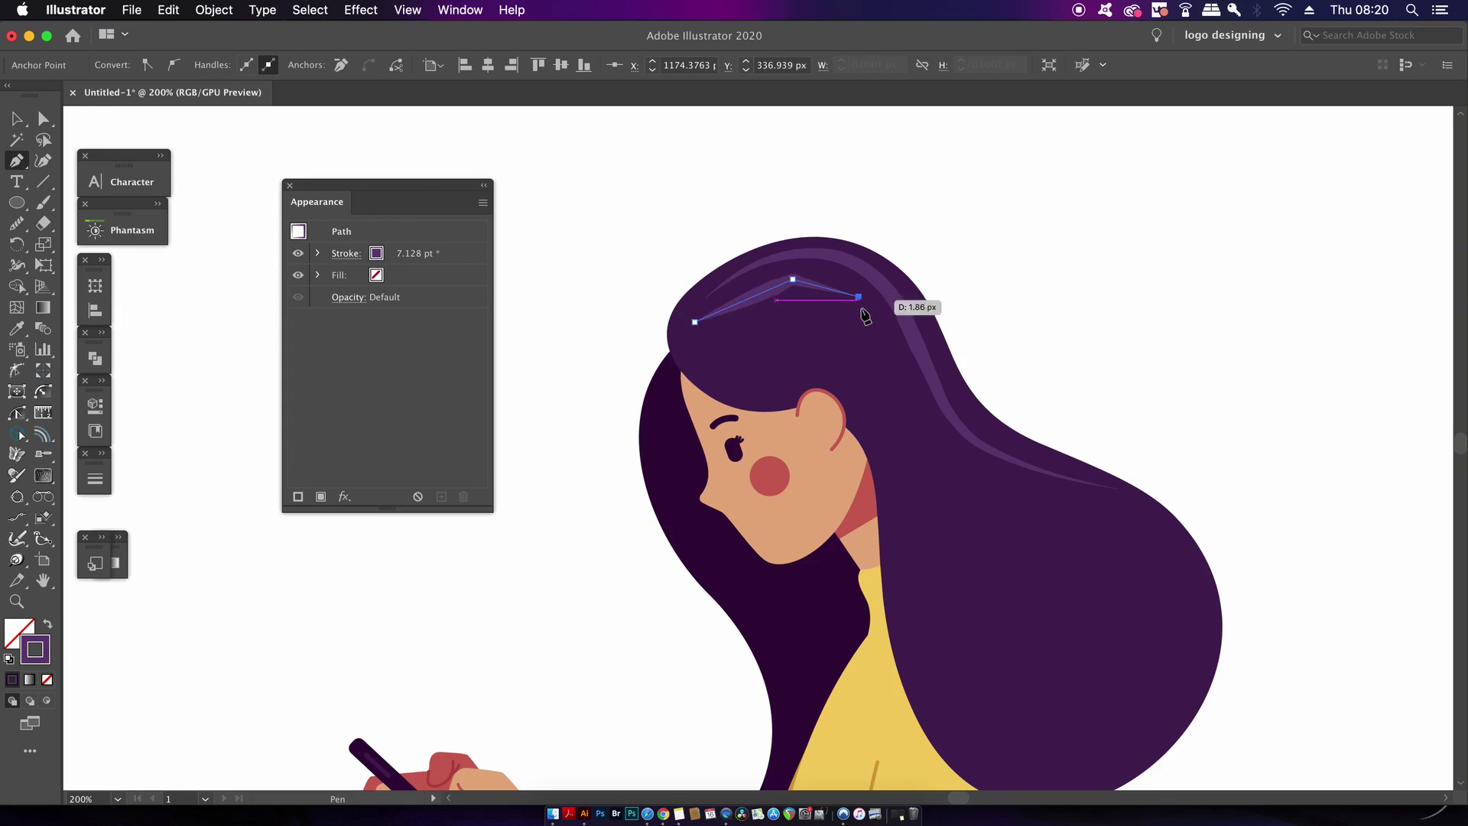
pyautogui.click(893, 376)
pyautogui.click(988, 475)
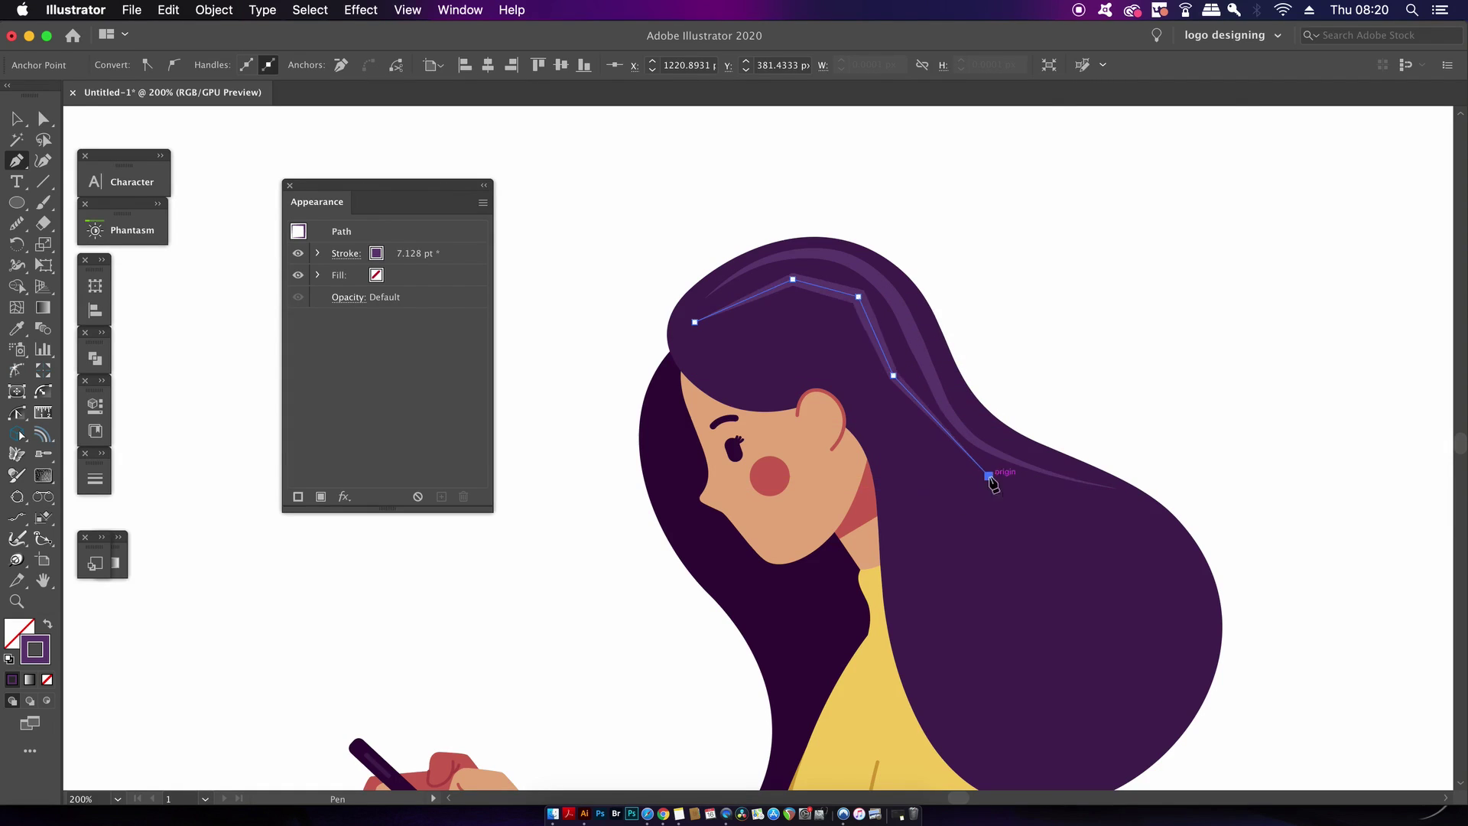
pyautogui.click(1183, 547)
# Bend the path's straight segments into curves following the hair's flow.
pyautogui.scroll(2, 804, 328)
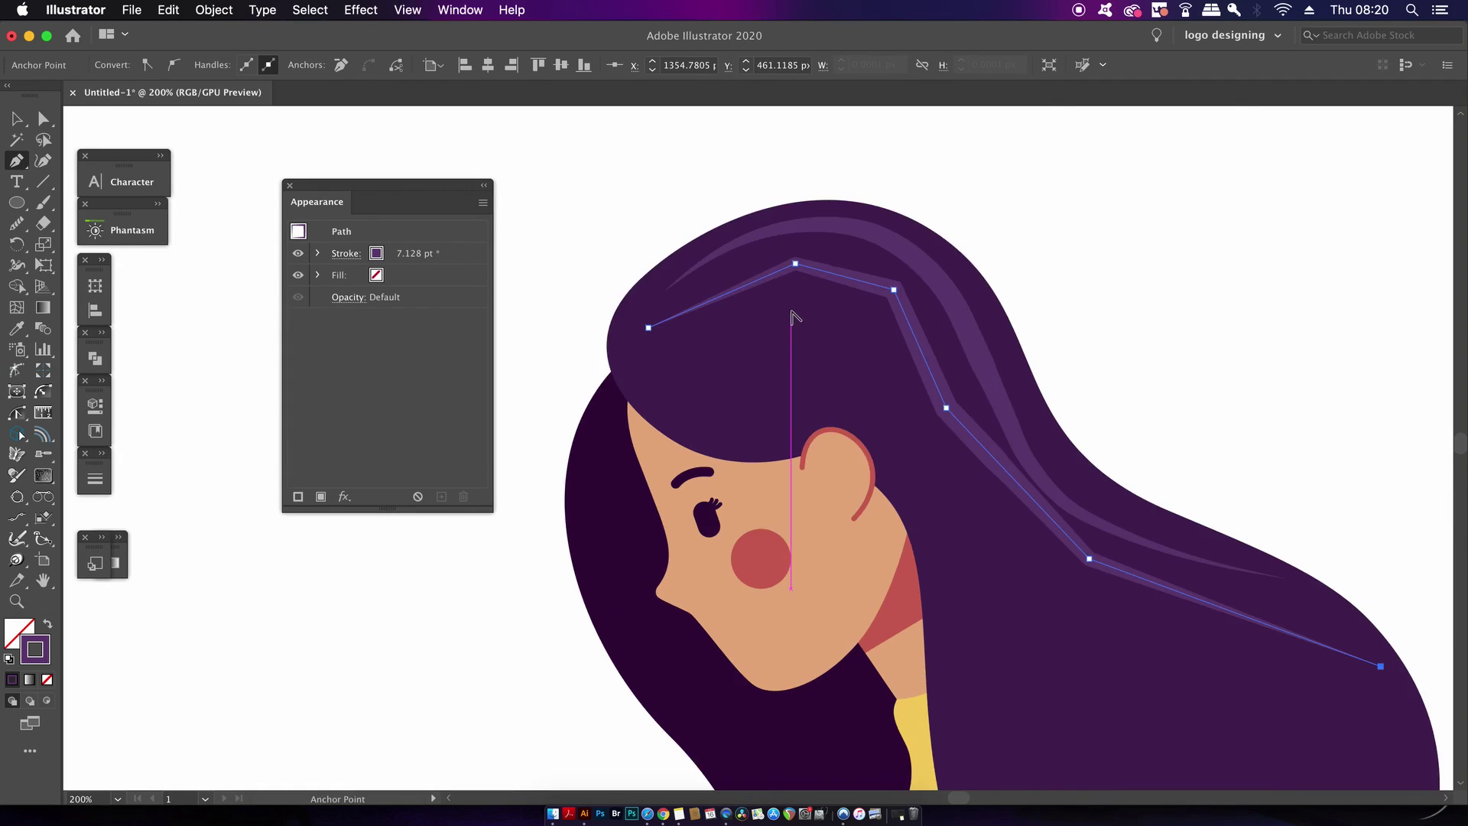
pyautogui.moveTo(732, 289); pyautogui.dragTo(718, 258)
pyautogui.moveTo(845, 272); pyautogui.dragTo(850, 265)
pyautogui.moveTo(962, 365); pyautogui.dragTo(986, 360)
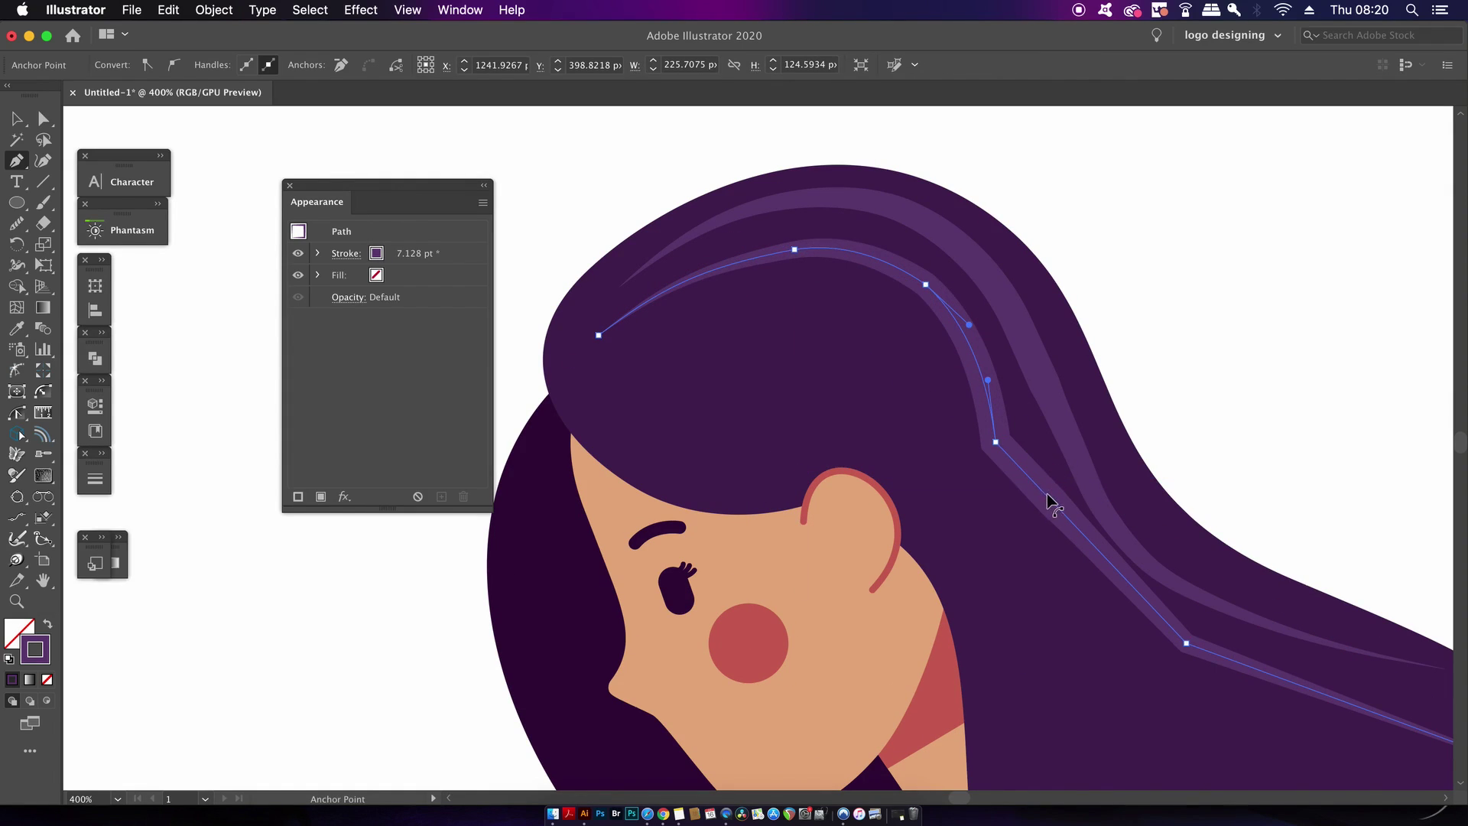
pyautogui.moveTo(1046, 497); pyautogui.dragTo(1043, 543)
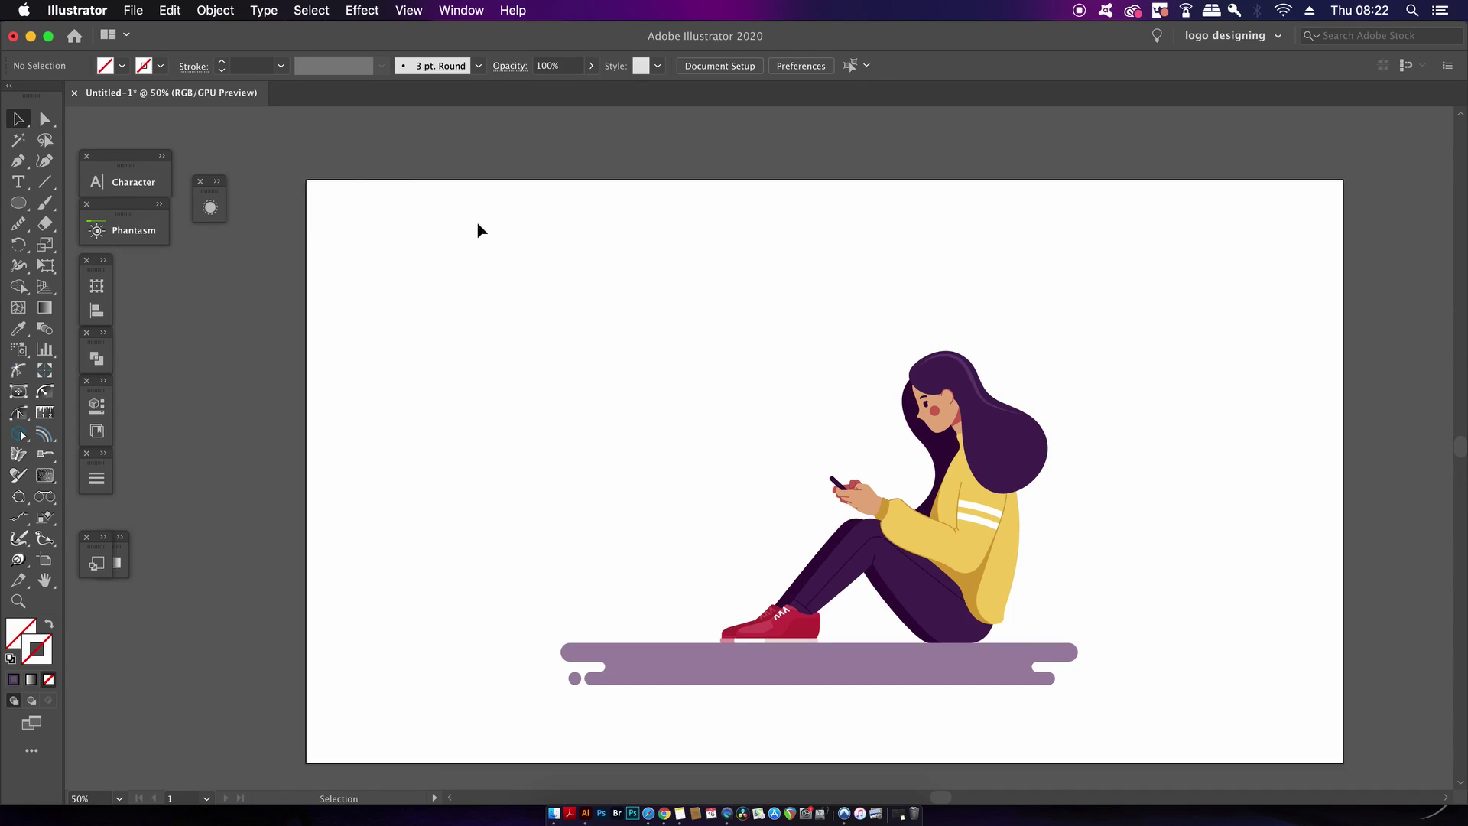
# Marquee-select the whole girl illustration and hide its path edges with Cmd+H.
pyautogui.moveTo(364, 237); pyautogui.dragTo(1176, 737)
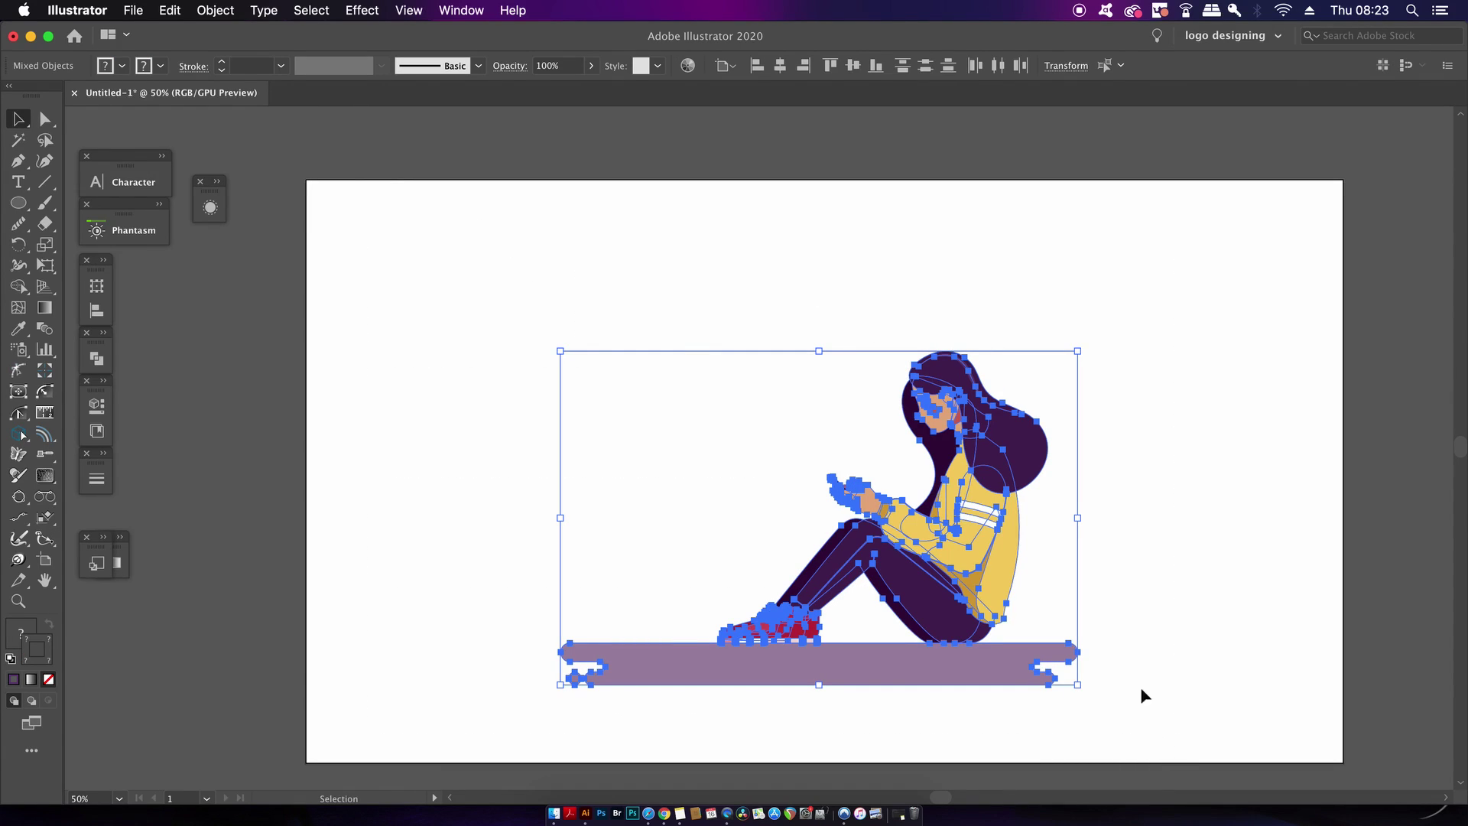
pyautogui.press('super+h')
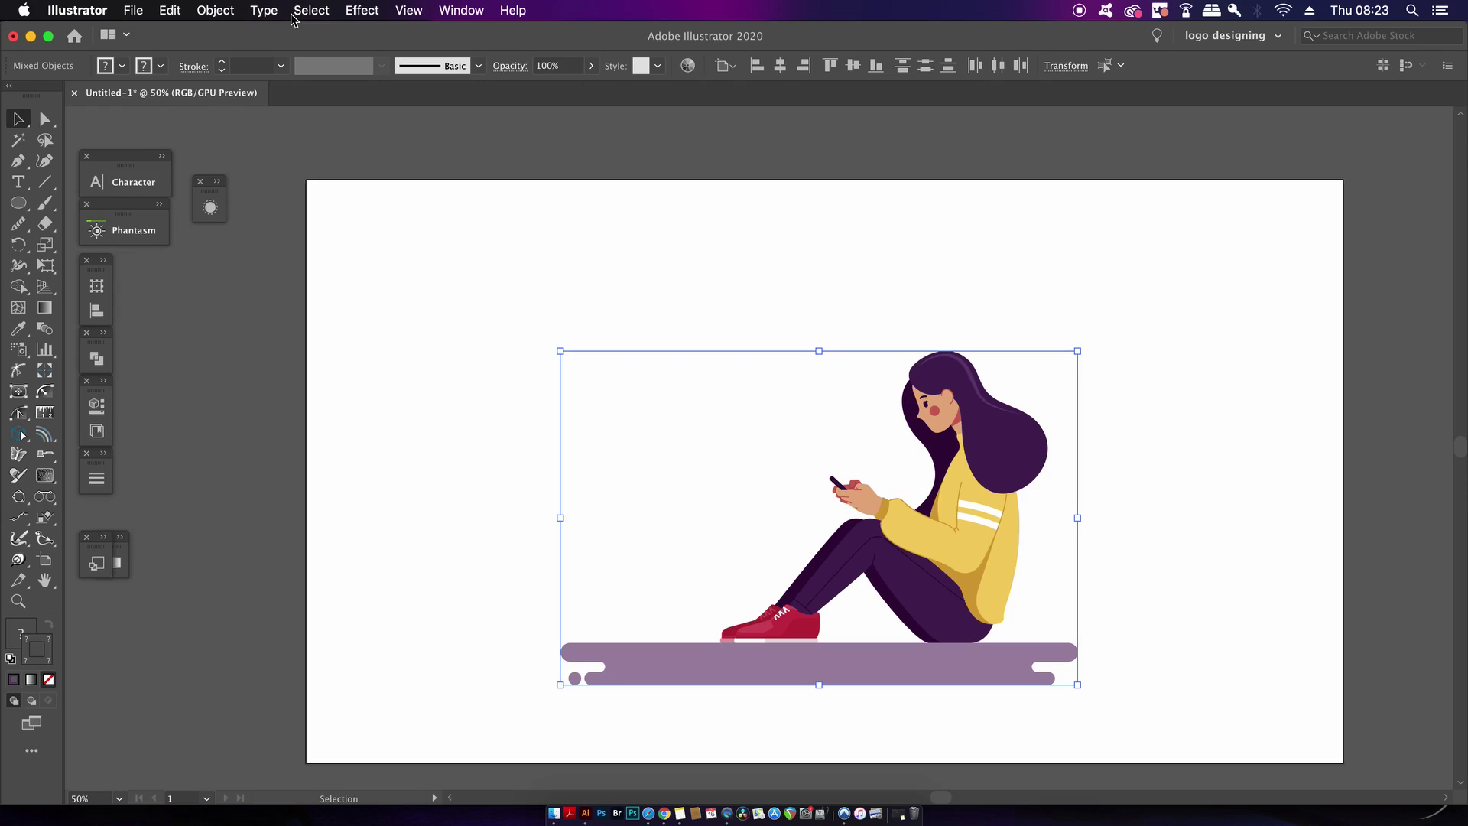
# Open Recolor Artwork from the Edit menu and reduce the illustration to 1 color.
pyautogui.click(170, 10)
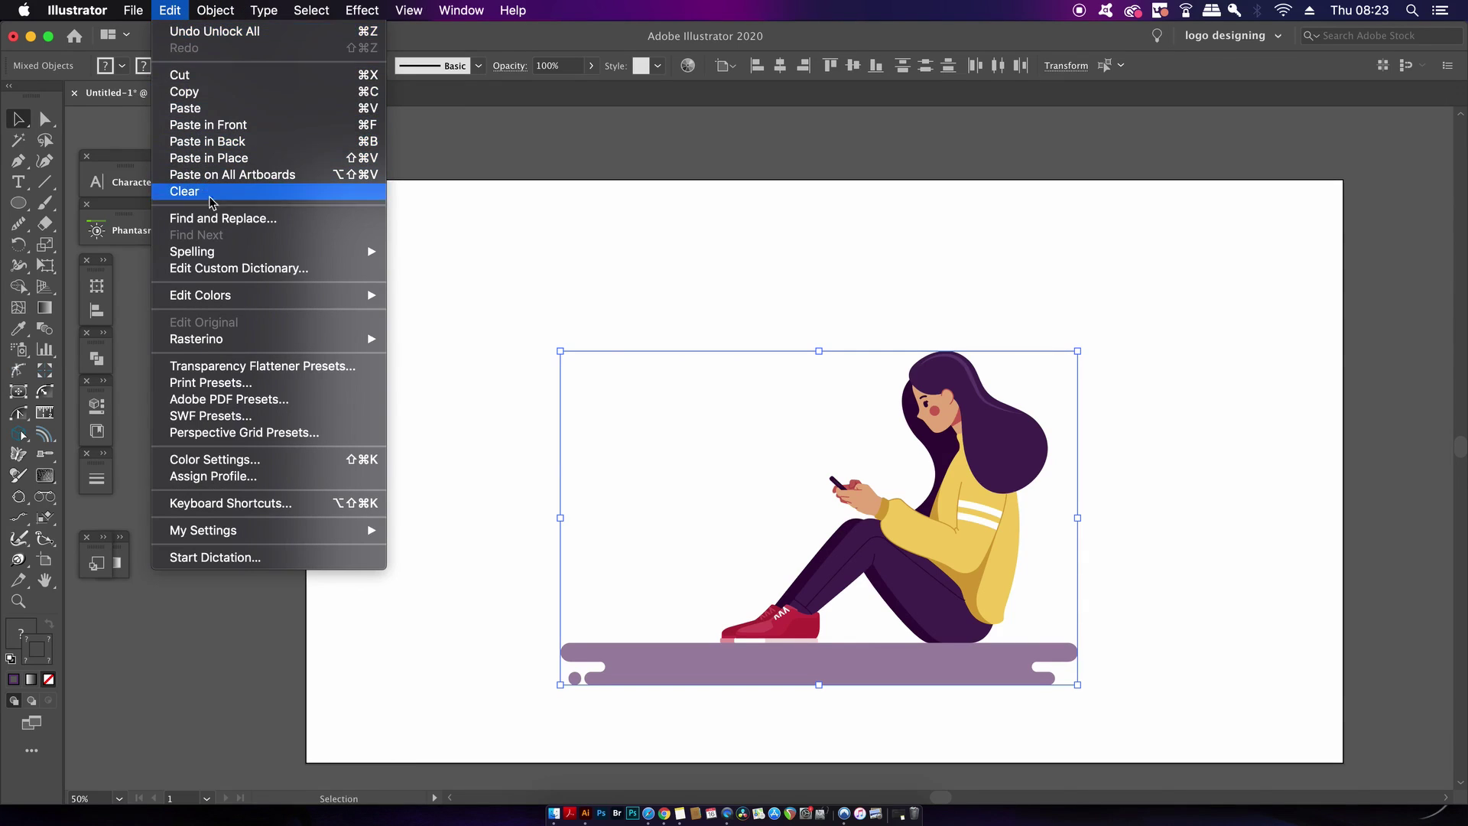
pyautogui.moveTo(243, 296)
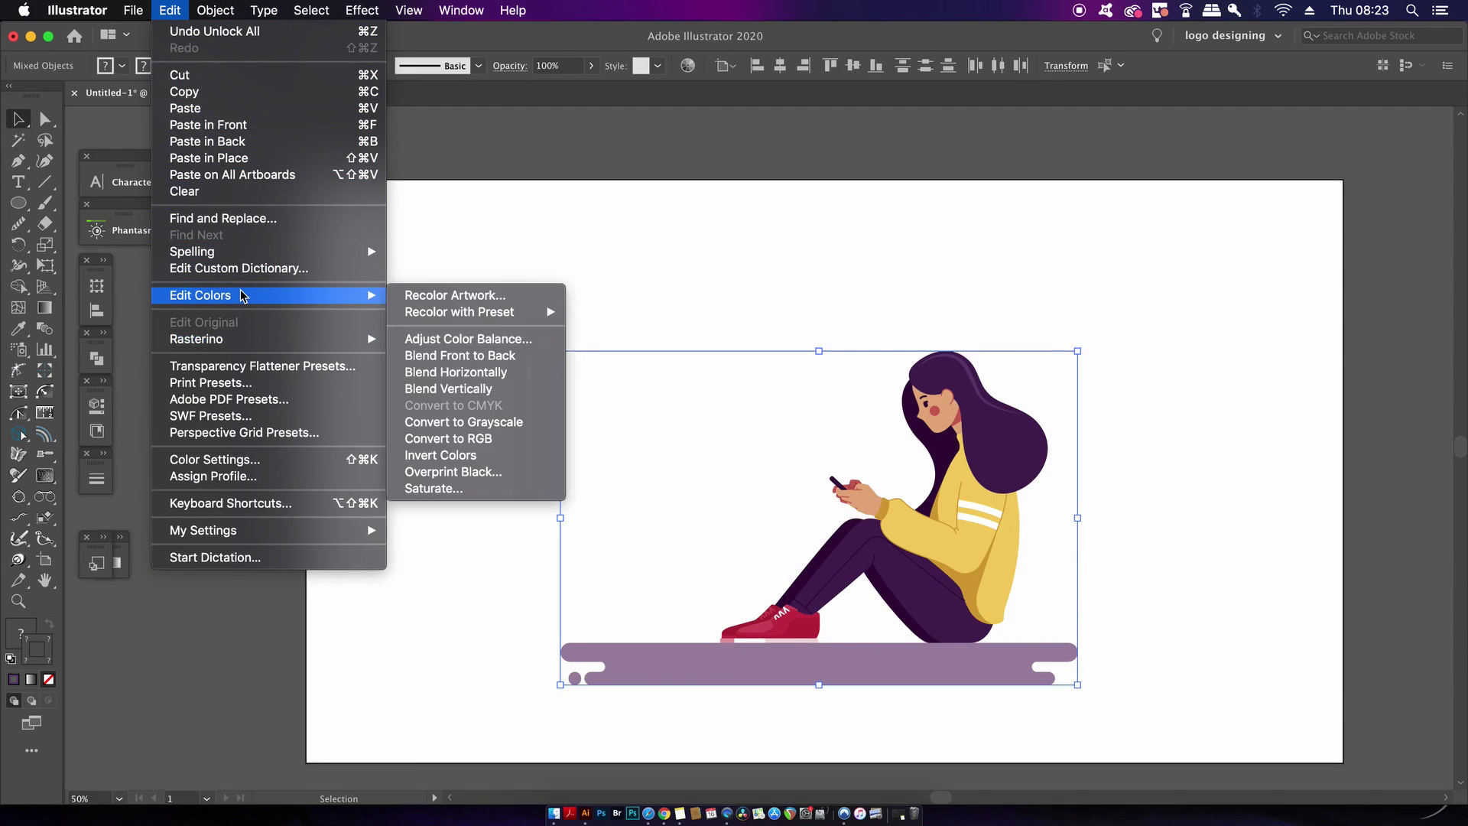
pyautogui.click(478, 303)
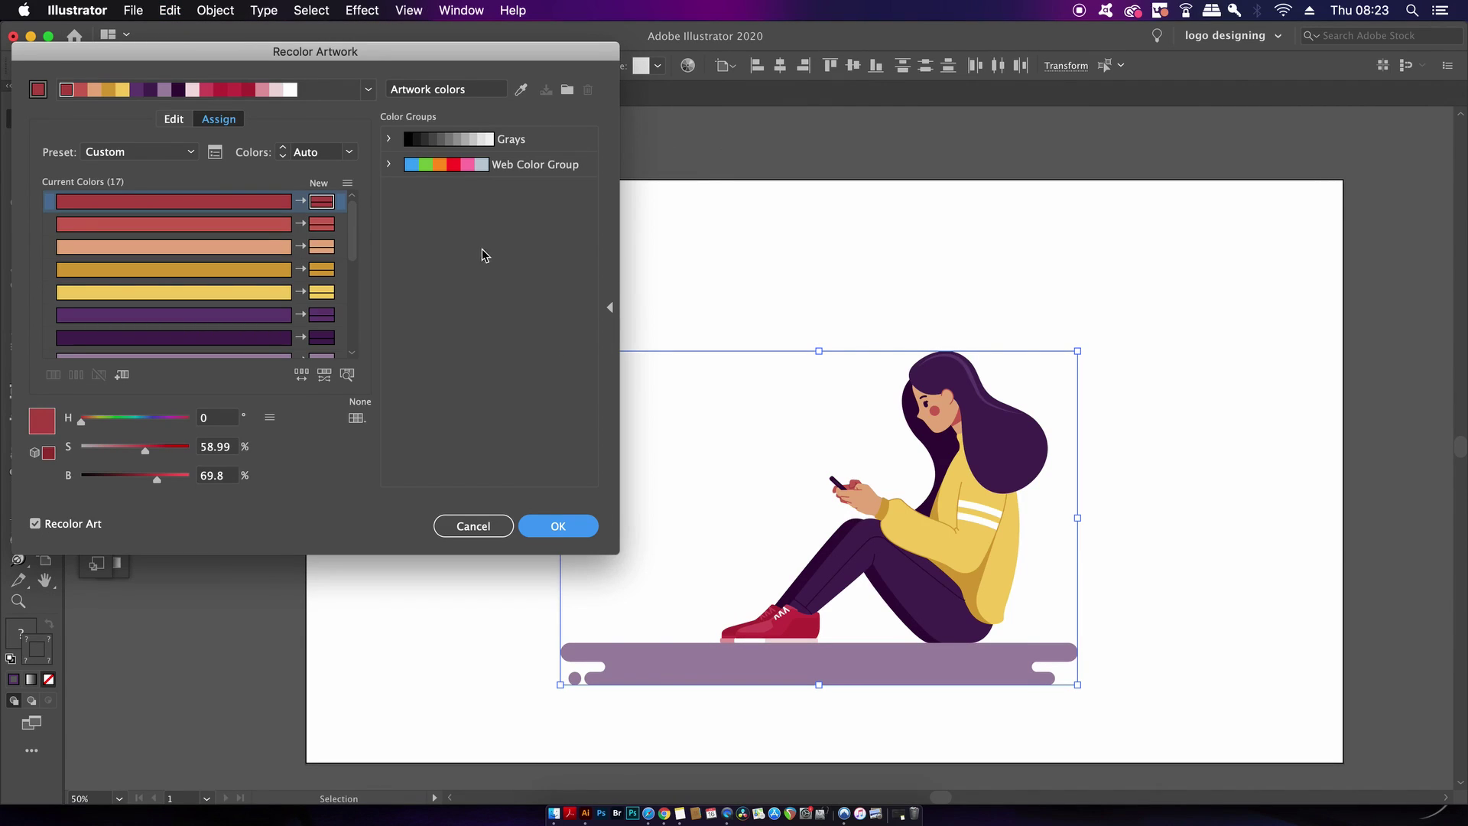
pyautogui.moveTo(337, 52); pyautogui.dragTo(354, 71)
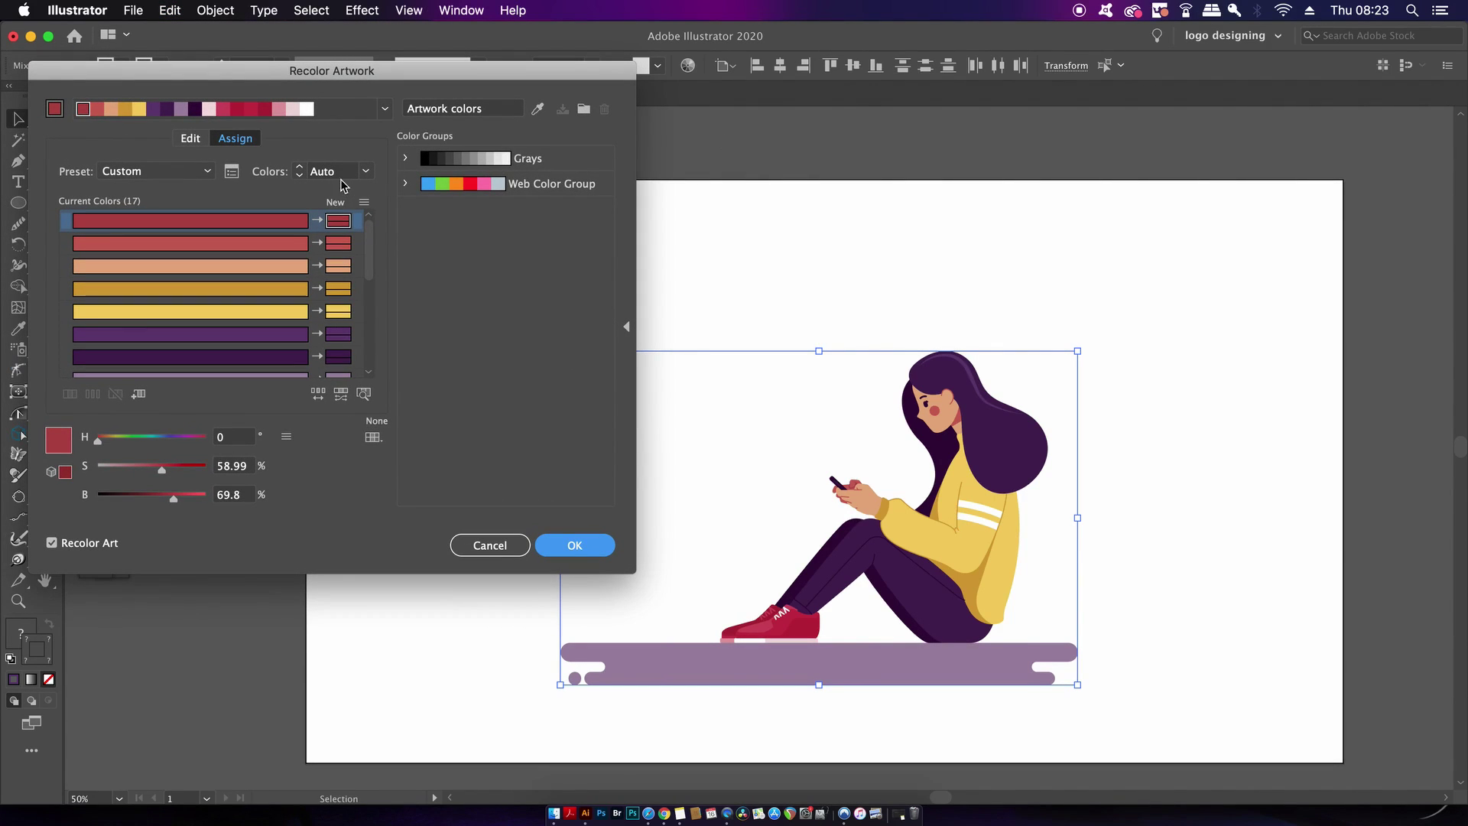
pyautogui.click(367, 172)
pyautogui.click(368, 172)
pyautogui.click(375, 213)
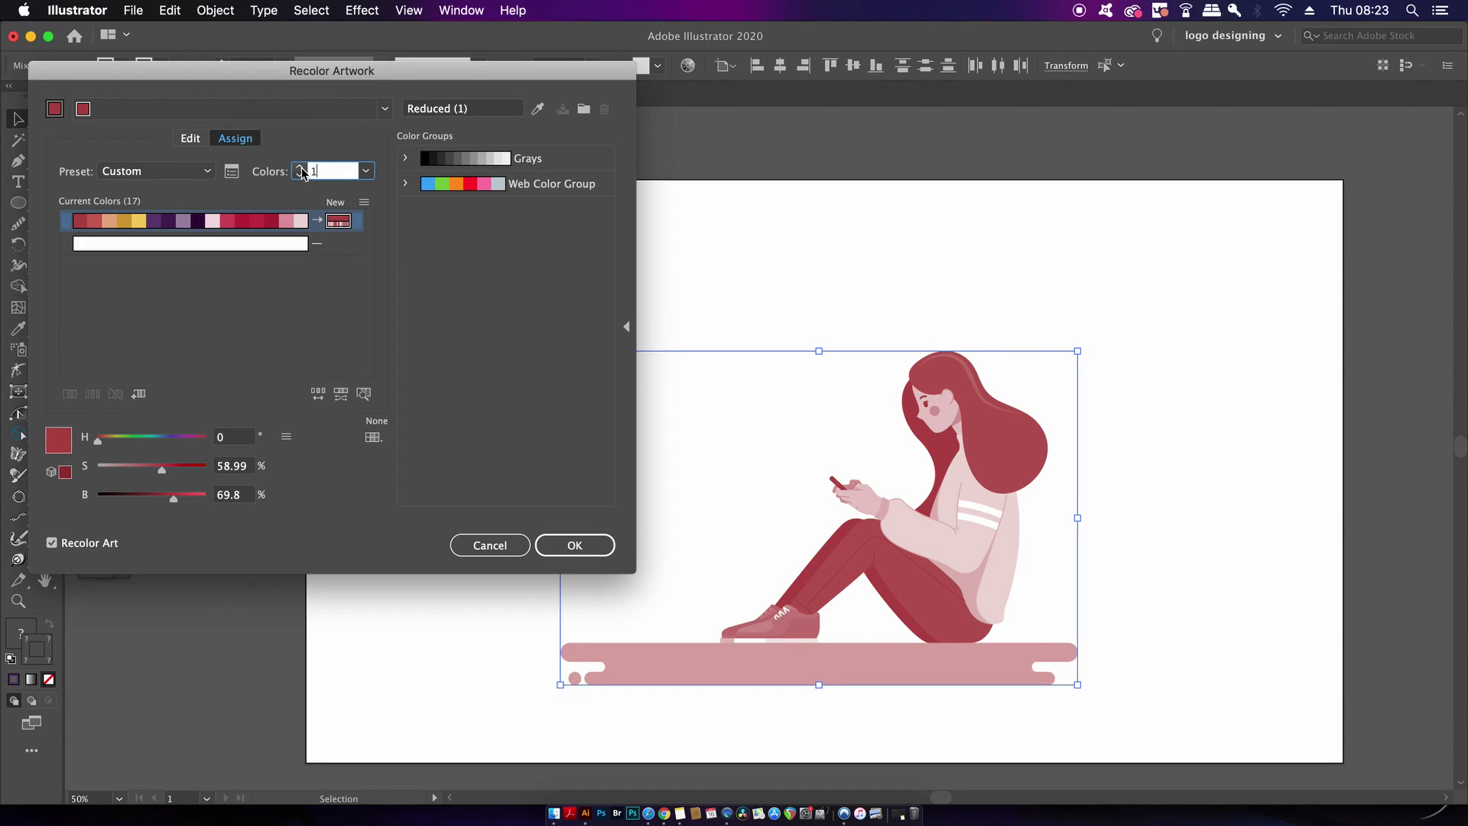
# Raise the color count to 2, swap gold and yellow, then step it up to 4 and beyond.
pyautogui.click(299, 168)
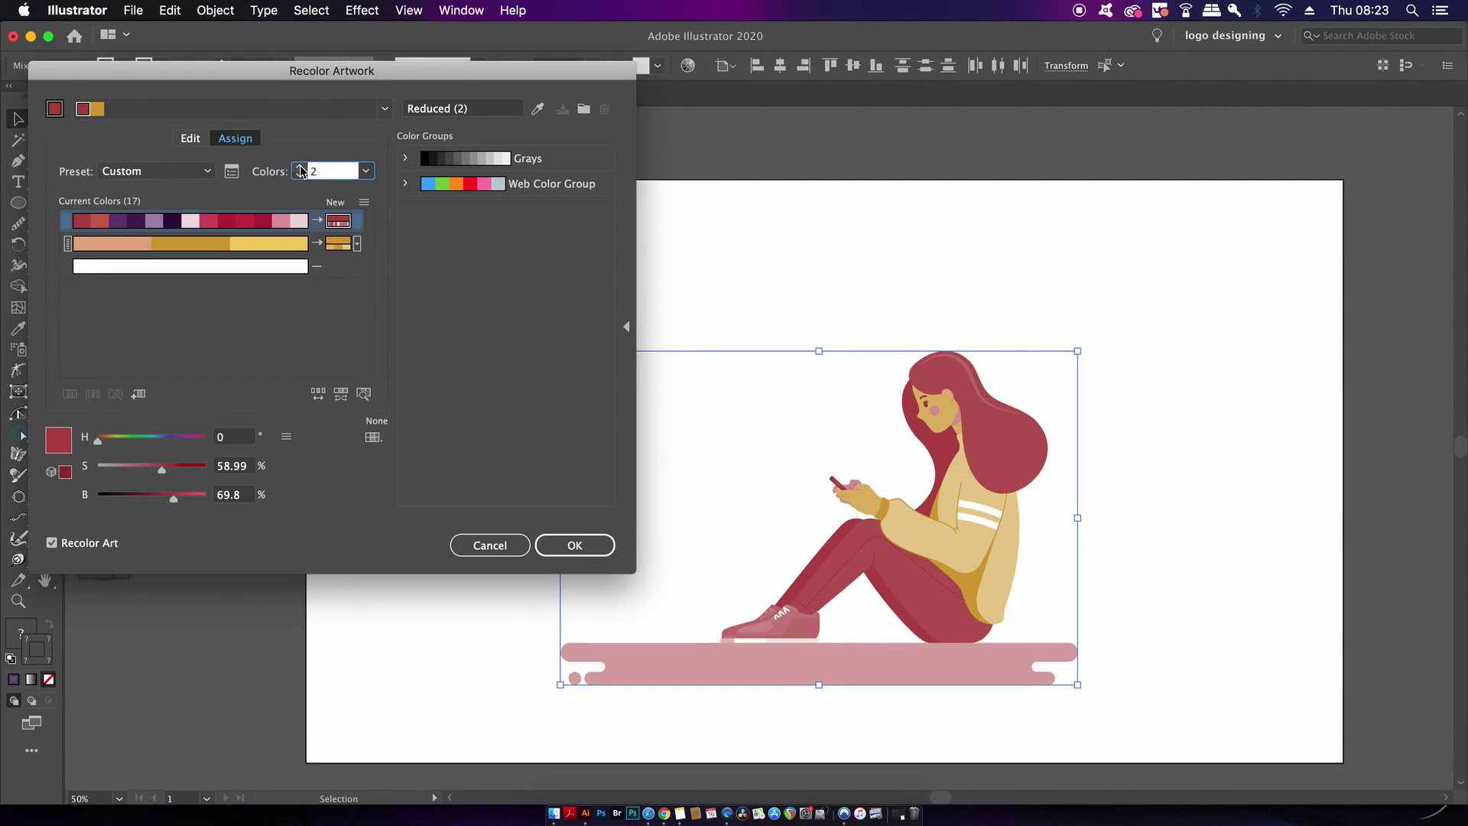
pyautogui.click(266, 251)
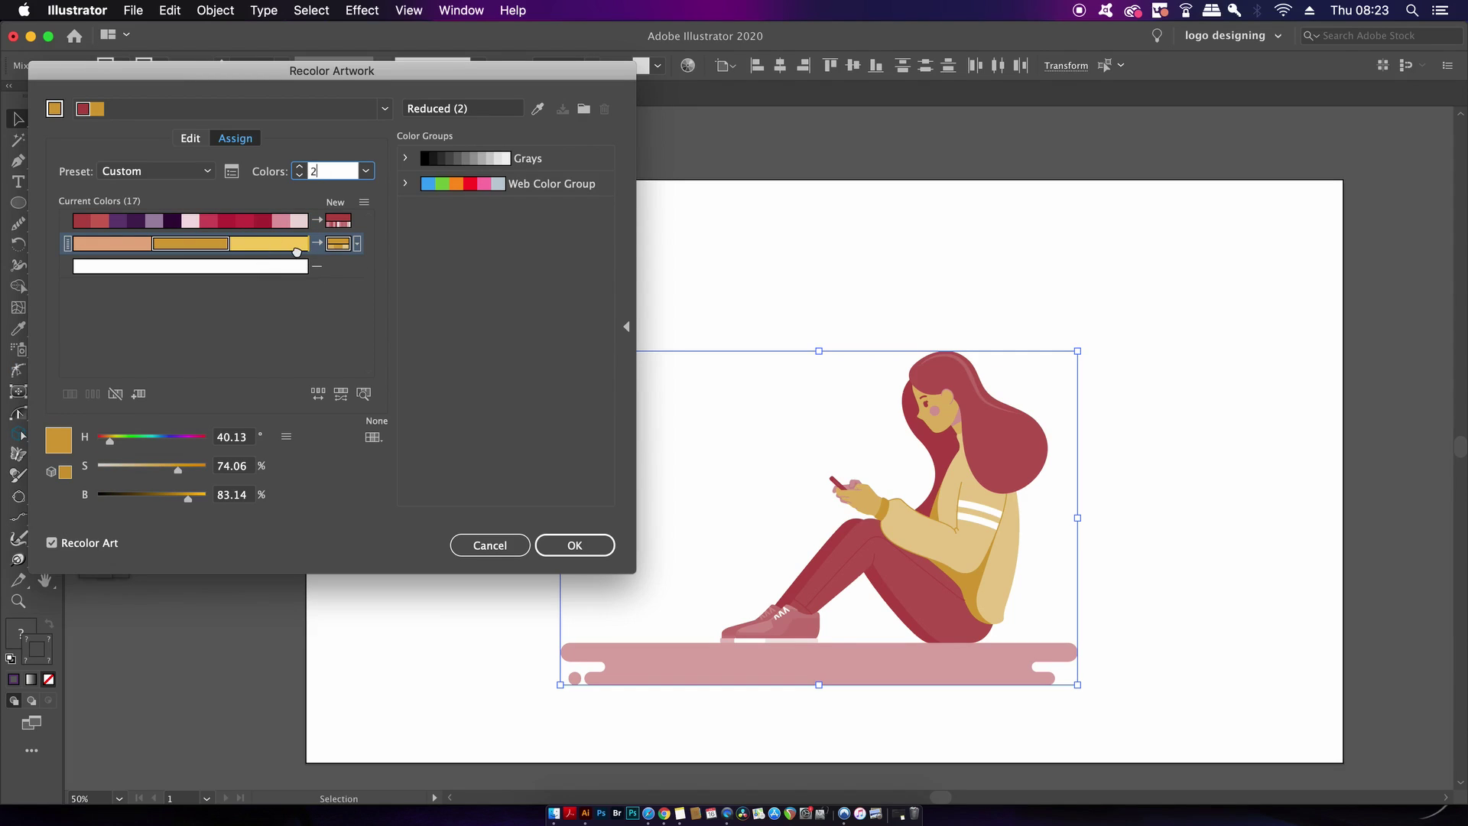
pyautogui.moveTo(283, 249); pyautogui.dragTo(188, 243)
pyautogui.click(299, 169)
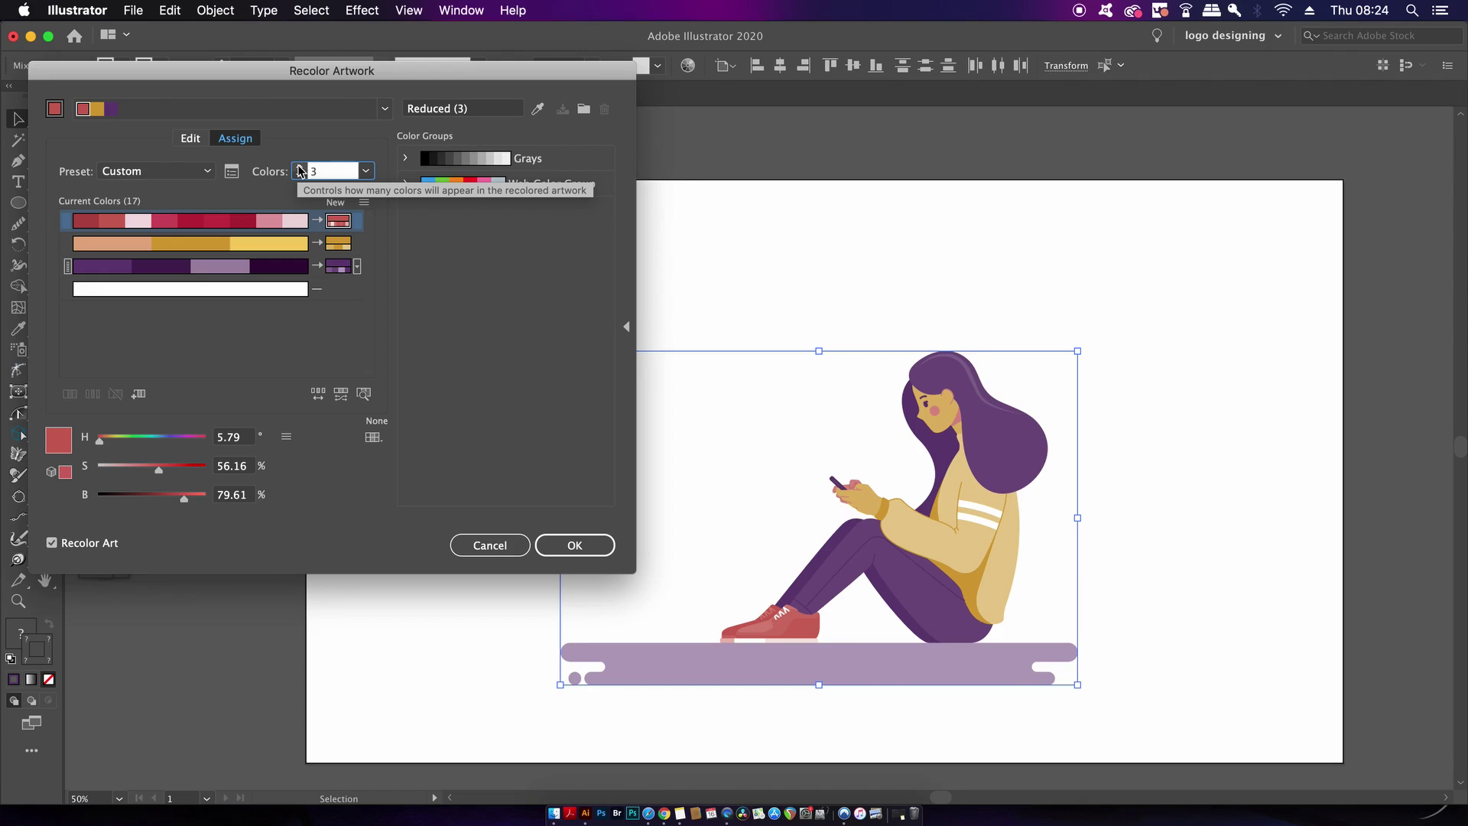
pyautogui.click(300, 168)
pyautogui.click(299, 169)
pyautogui.click(299, 168)
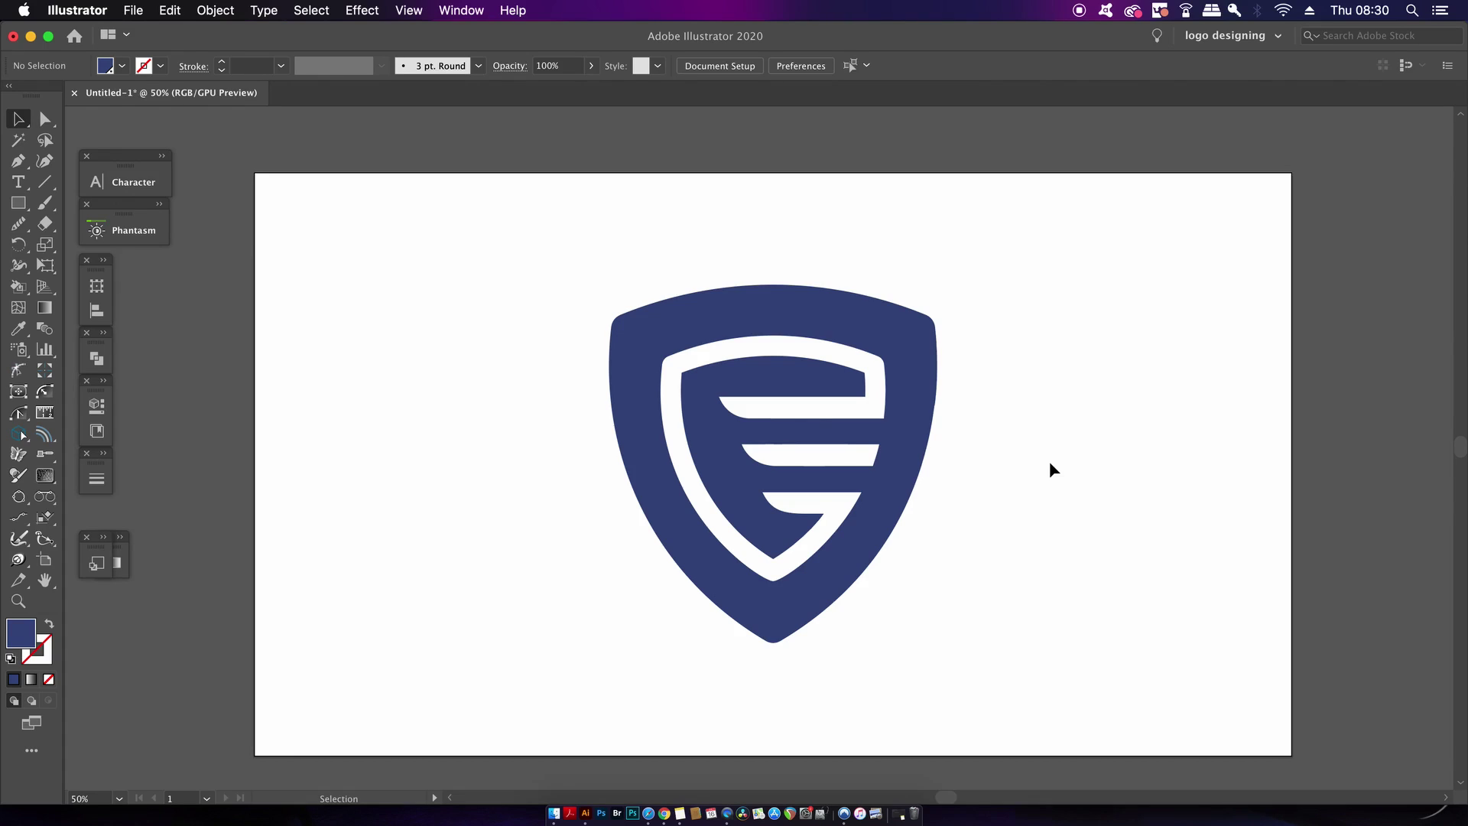
# Show the rulers around the canvas and switch their units from pixels to centimeters.
pyautogui.press('super+r')
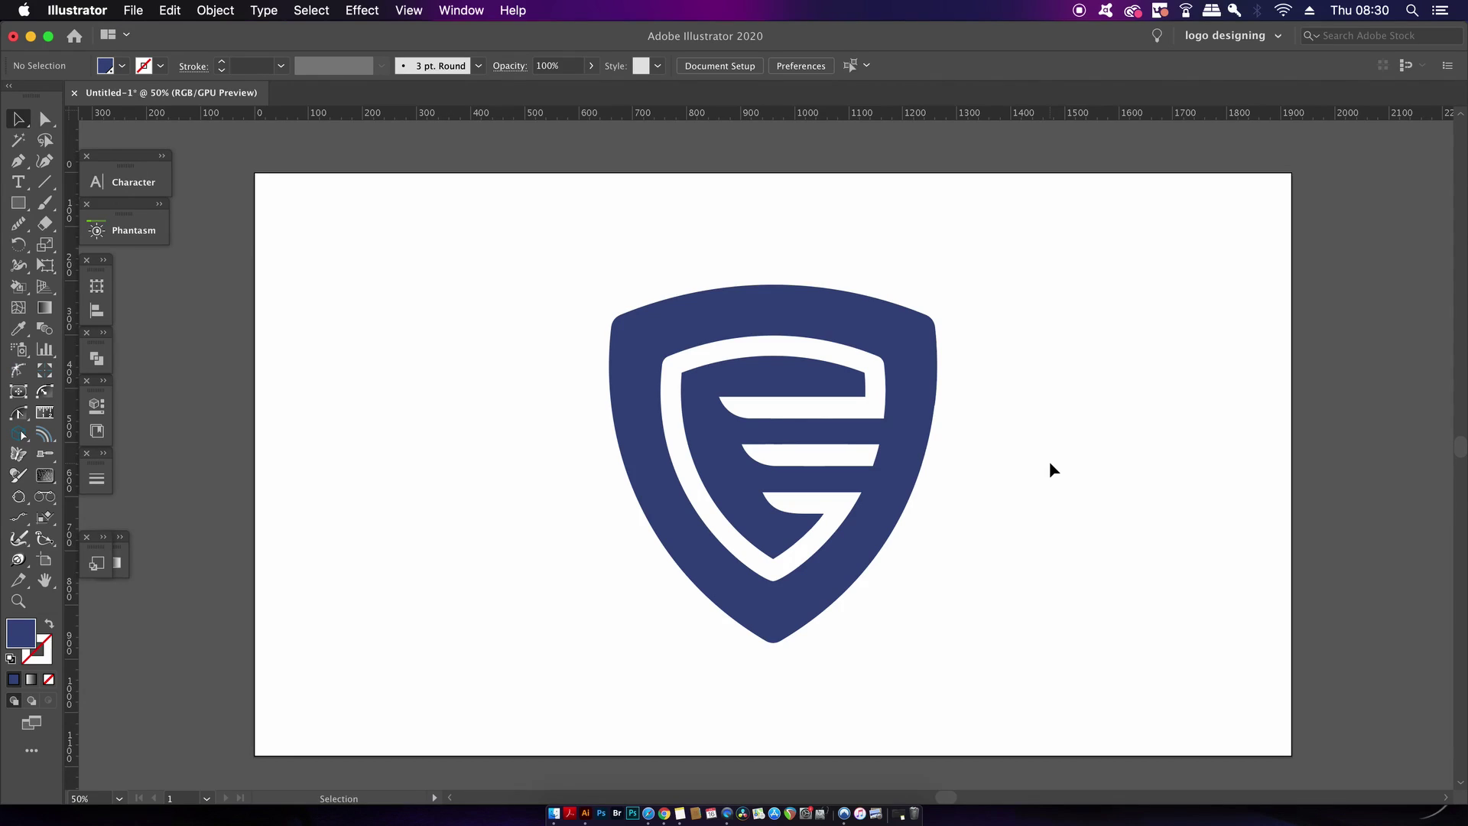
pyautogui.rightClick(723, 115)
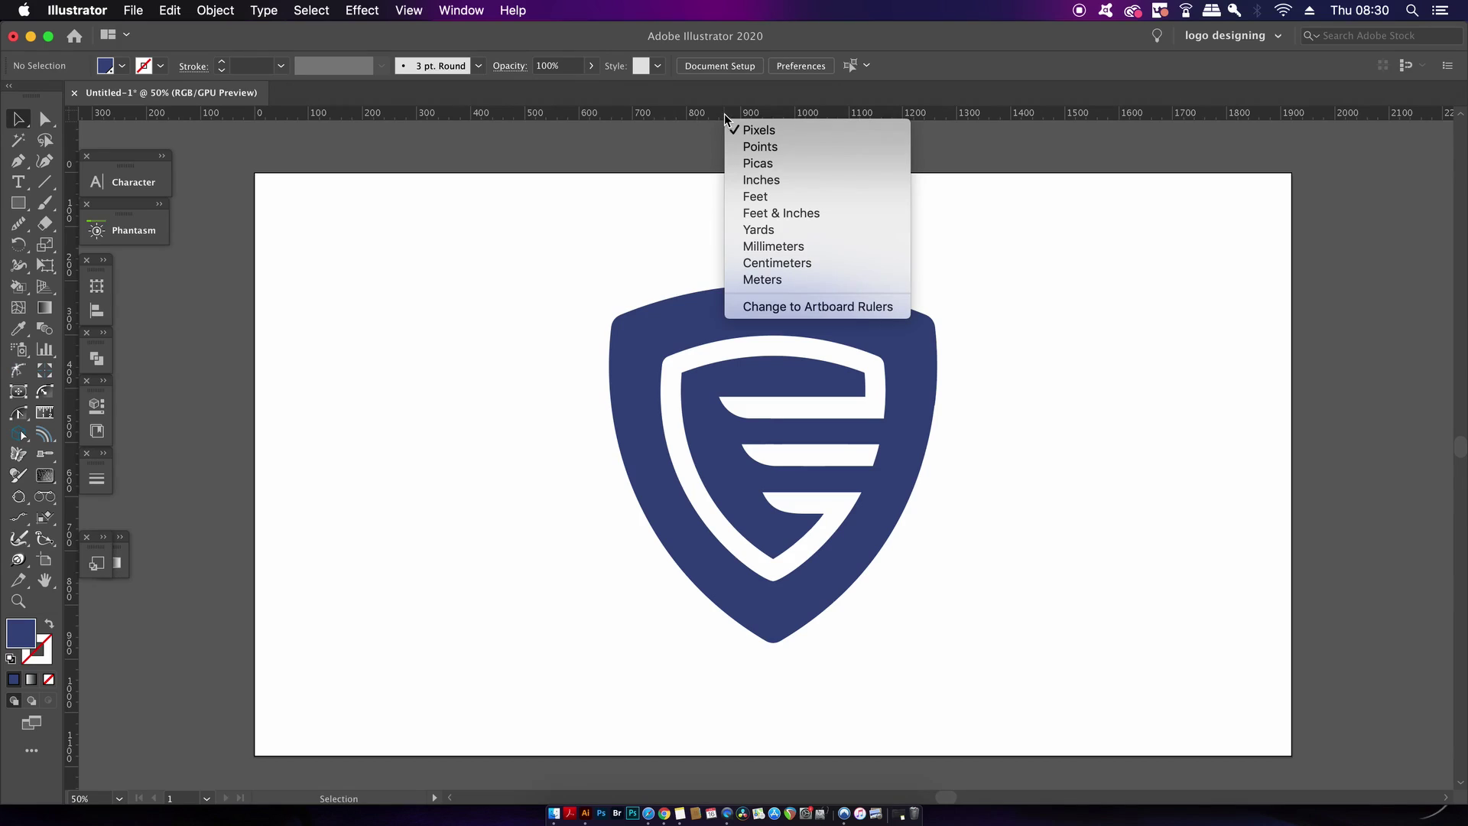
pyautogui.click(765, 263)
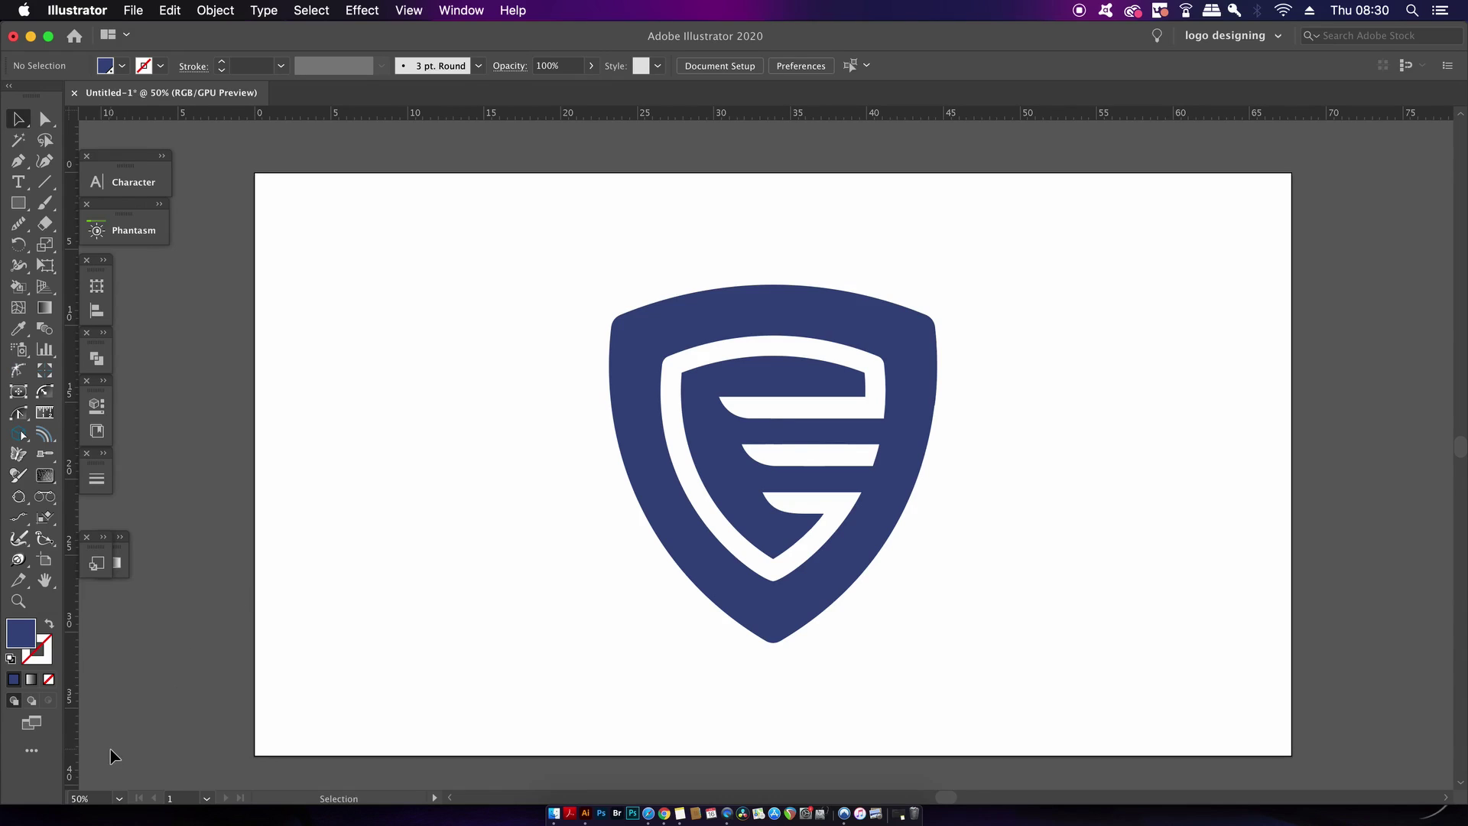
# Zoom the shield to 100% and drag a rectangle across its top, reading W 21.42 cm.
pyautogui.click(118, 799)
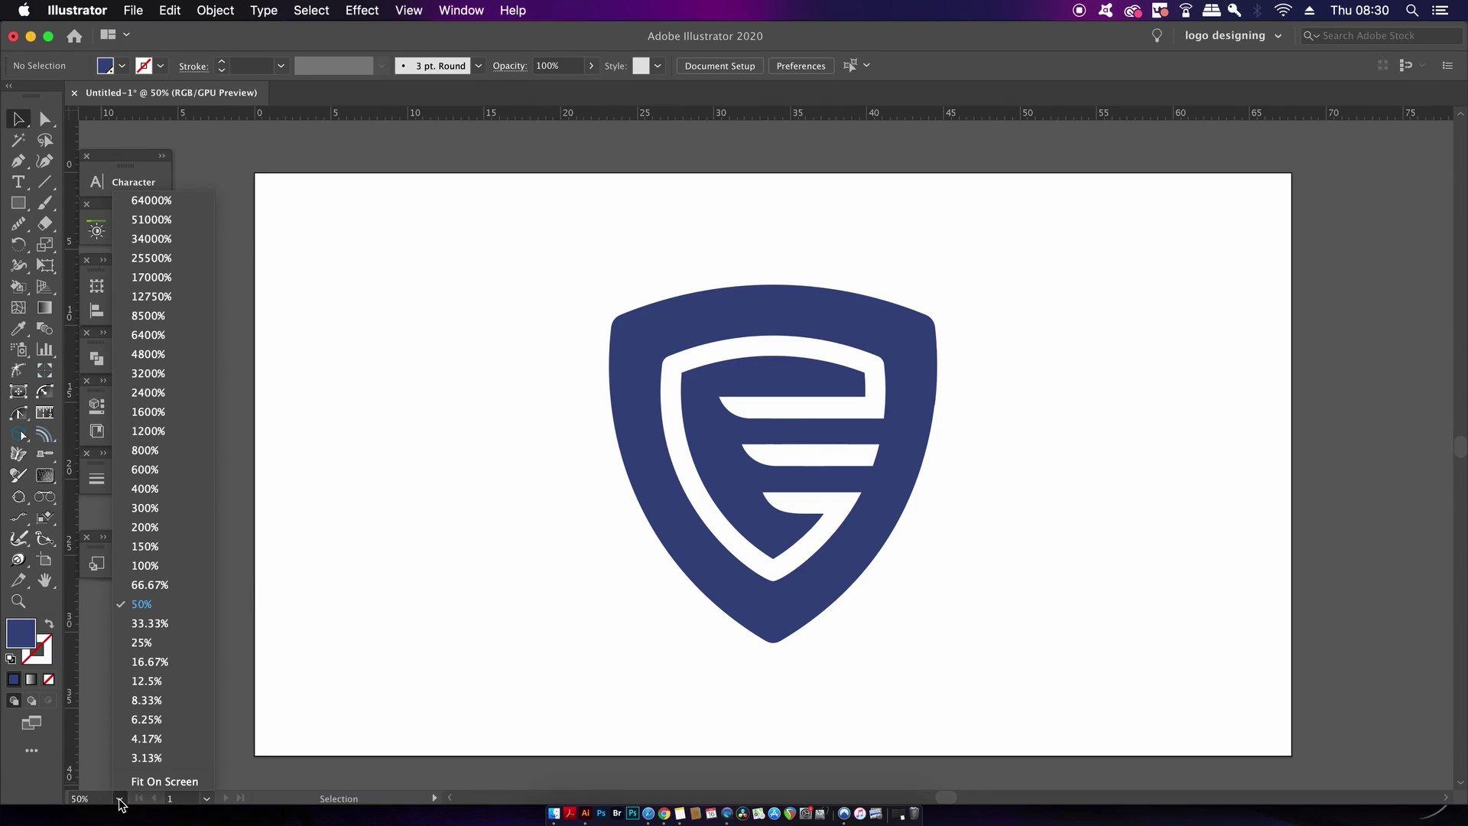
pyautogui.click(176, 563)
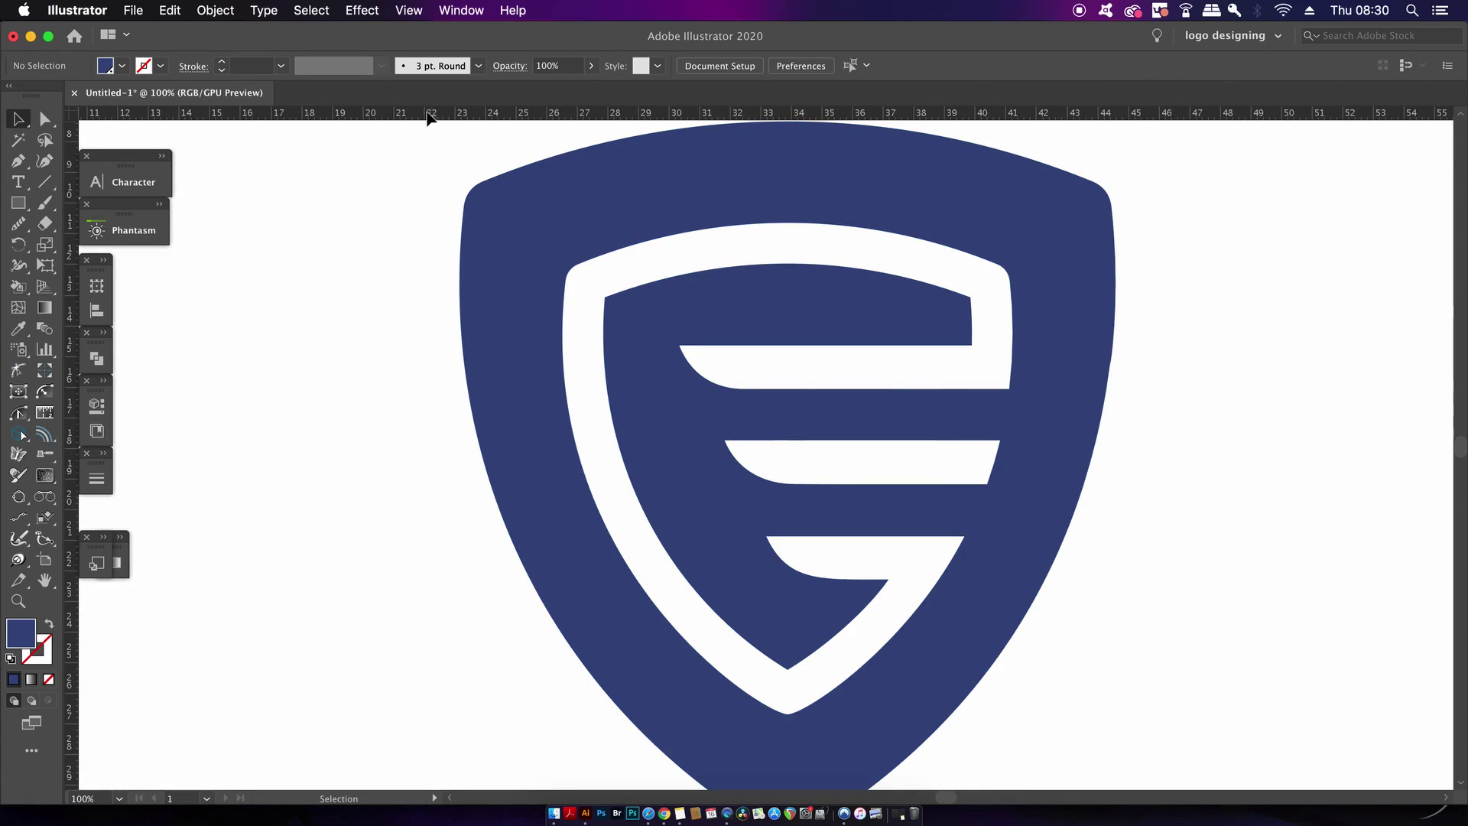
pyautogui.scroll(2, 382, 184)
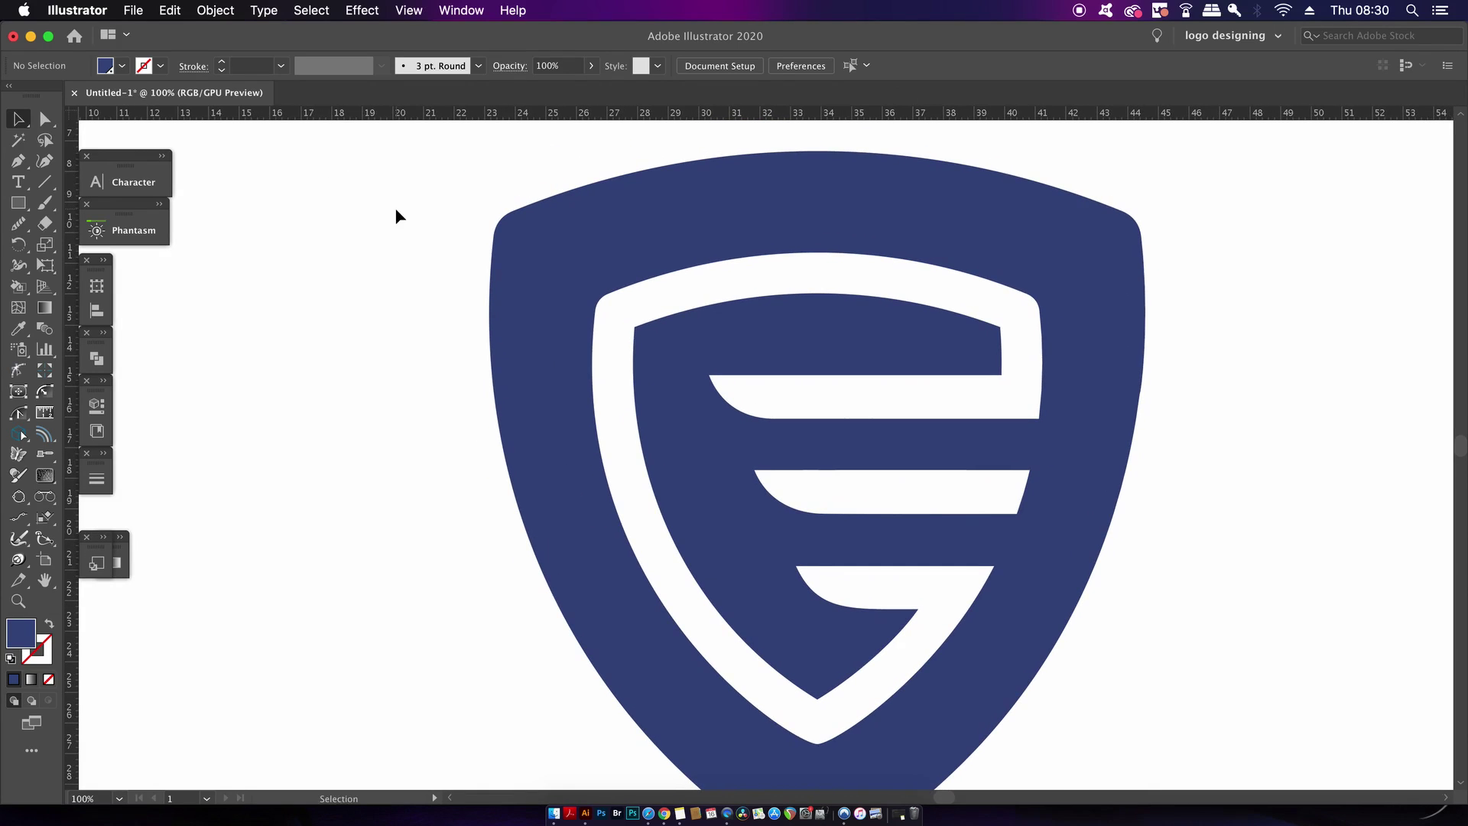
pyautogui.scroll(1, 428, 152)
pyautogui.hscroll(-1, 428, 153)
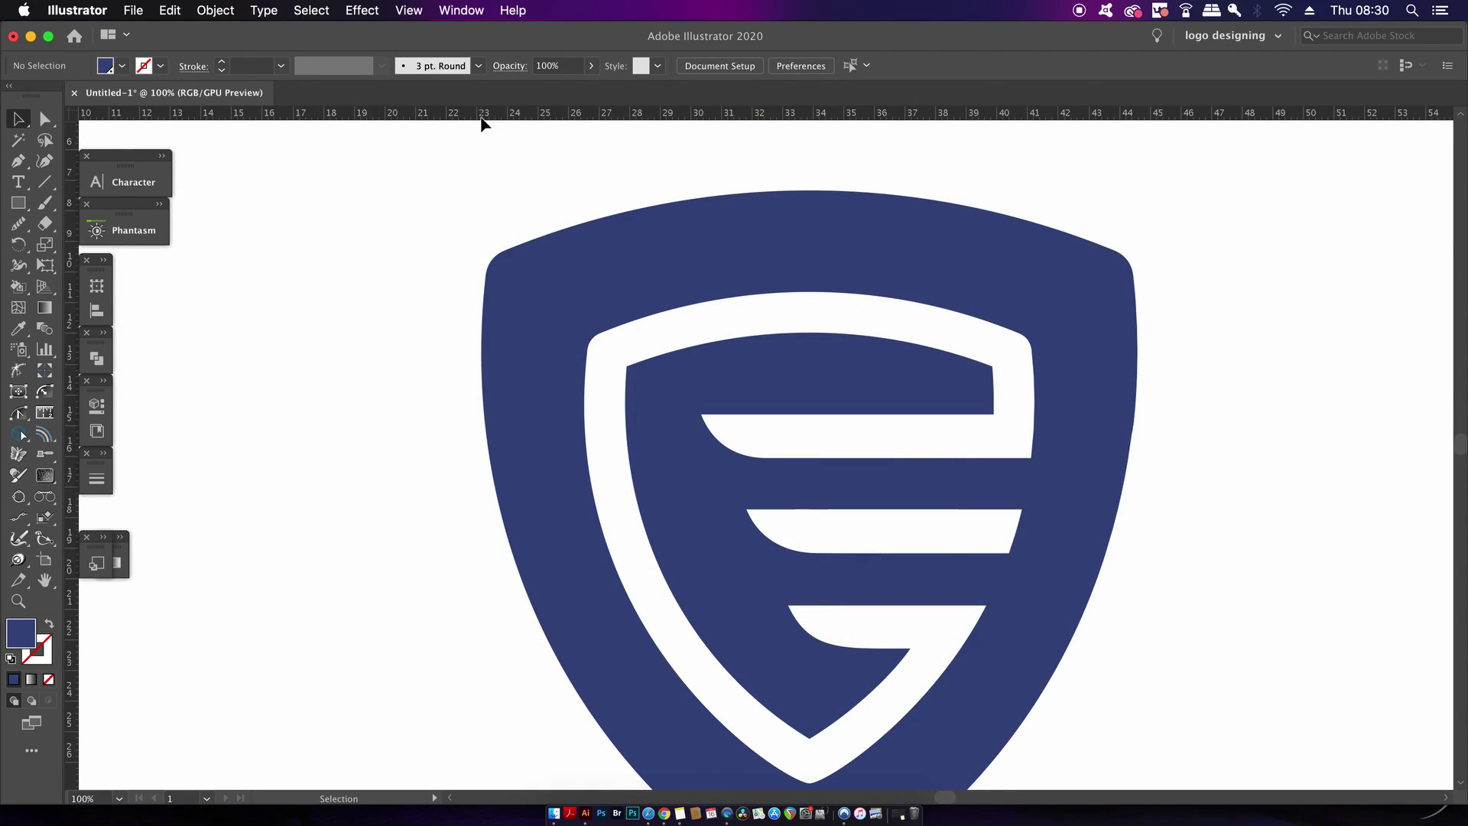
pyautogui.press('m')
pyautogui.moveTo(481, 210); pyautogui.dragTo(1138, 292)
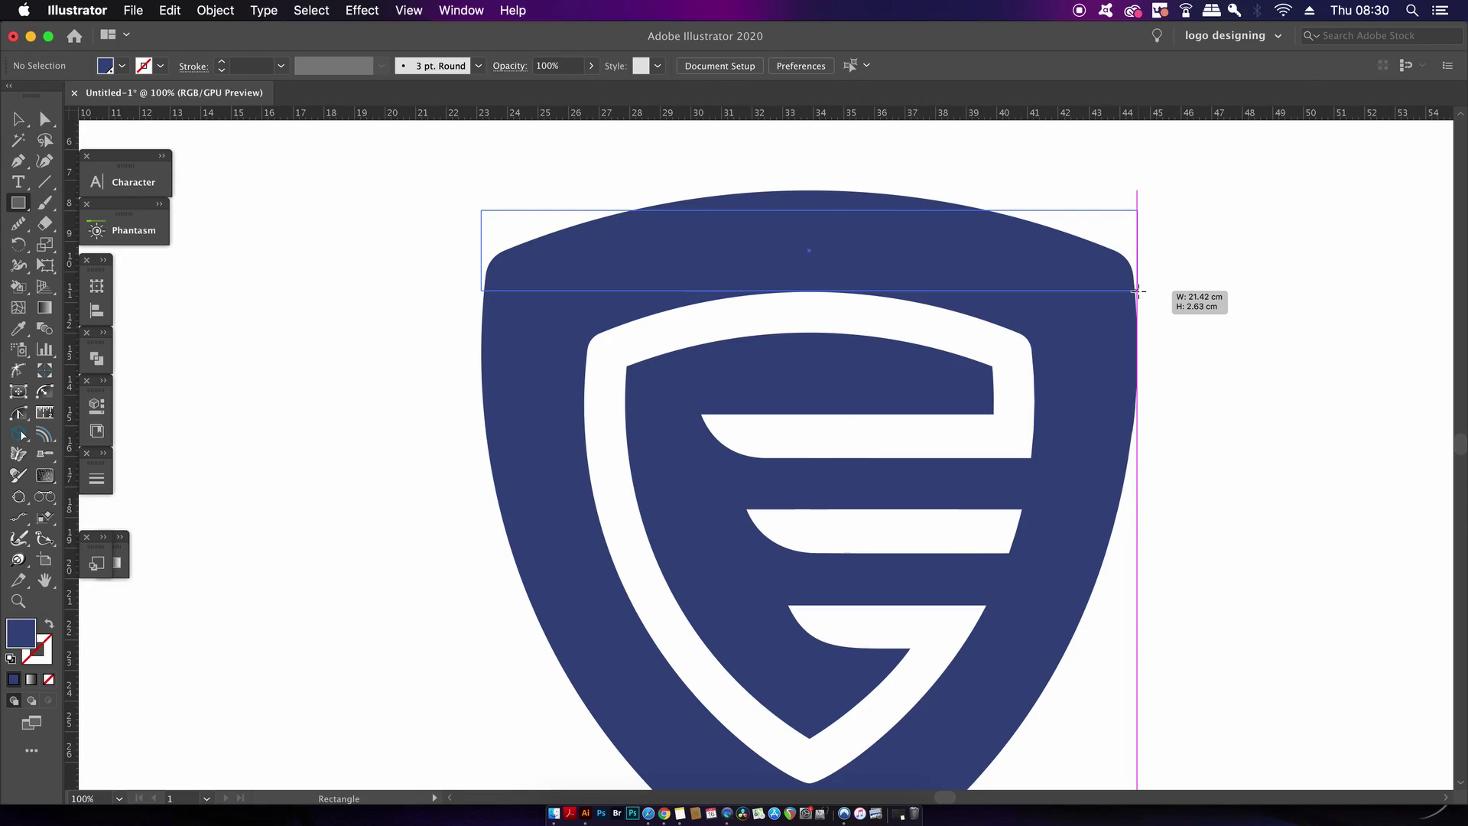